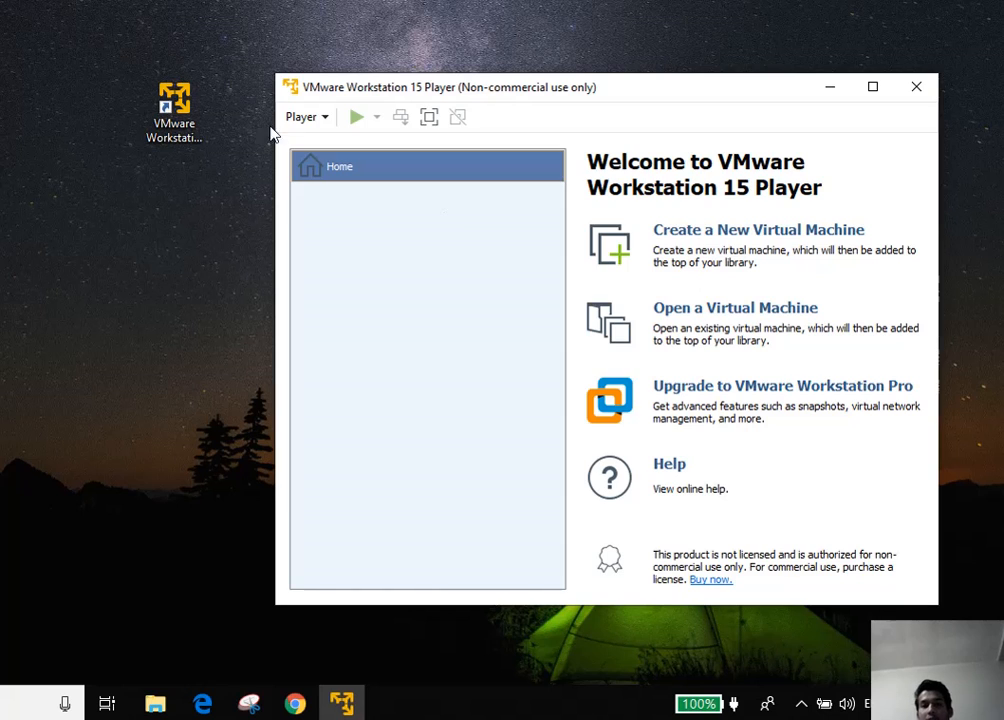
Create a new virtual machine from the CentOS-7-x86_64-DVD-2003 ISO in Downloads, detected as CentOS 7 64-bit
click(718, 240)
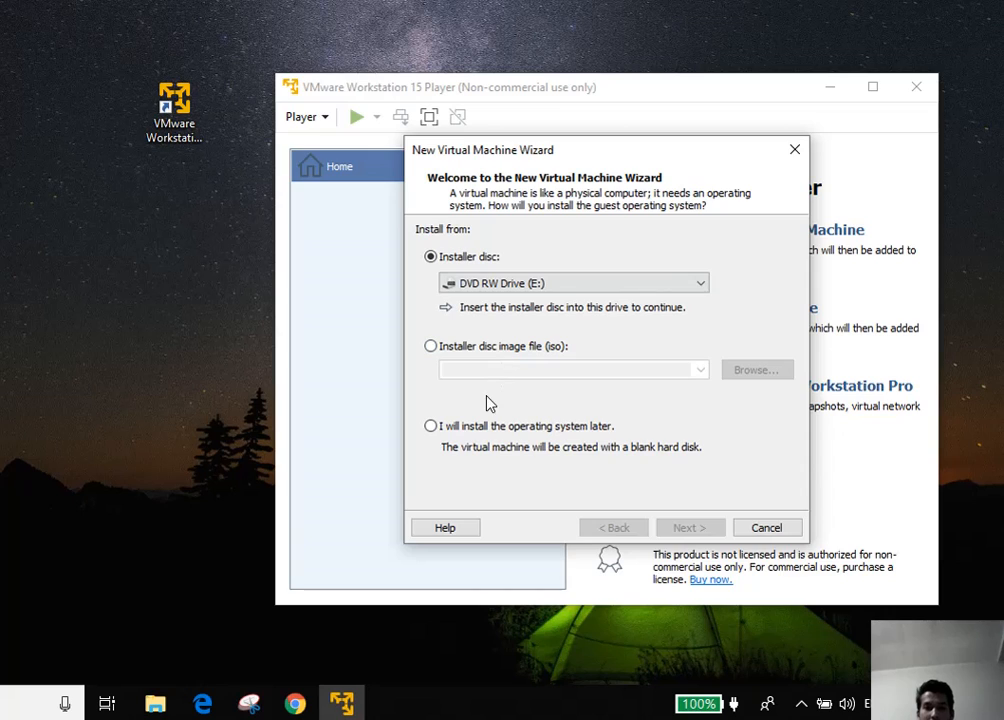
click(431, 347)
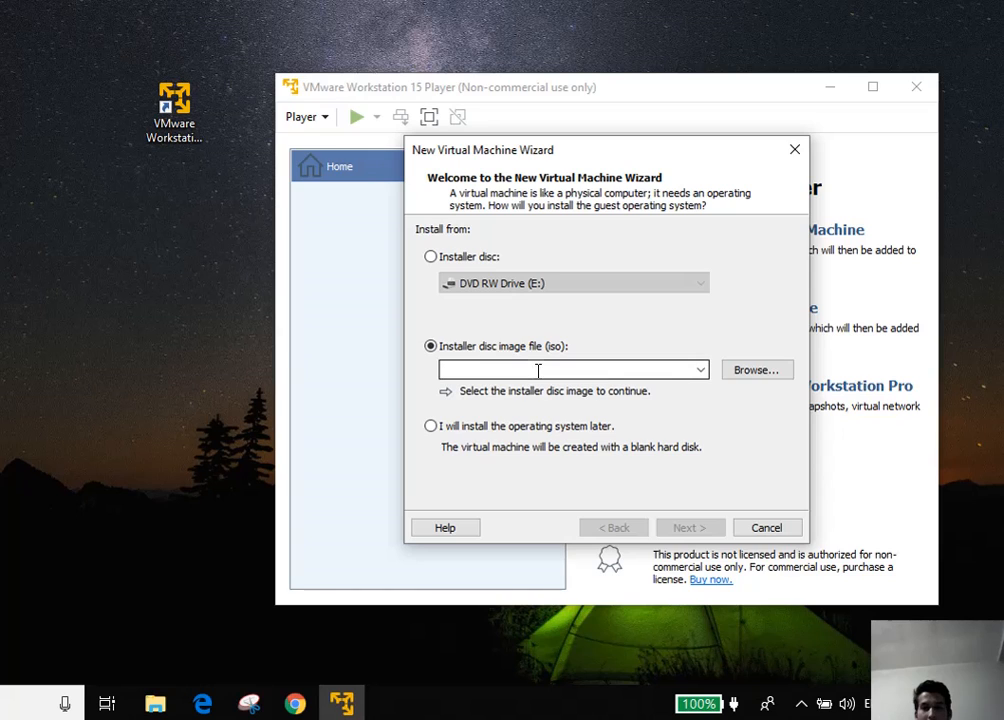
click(770, 372)
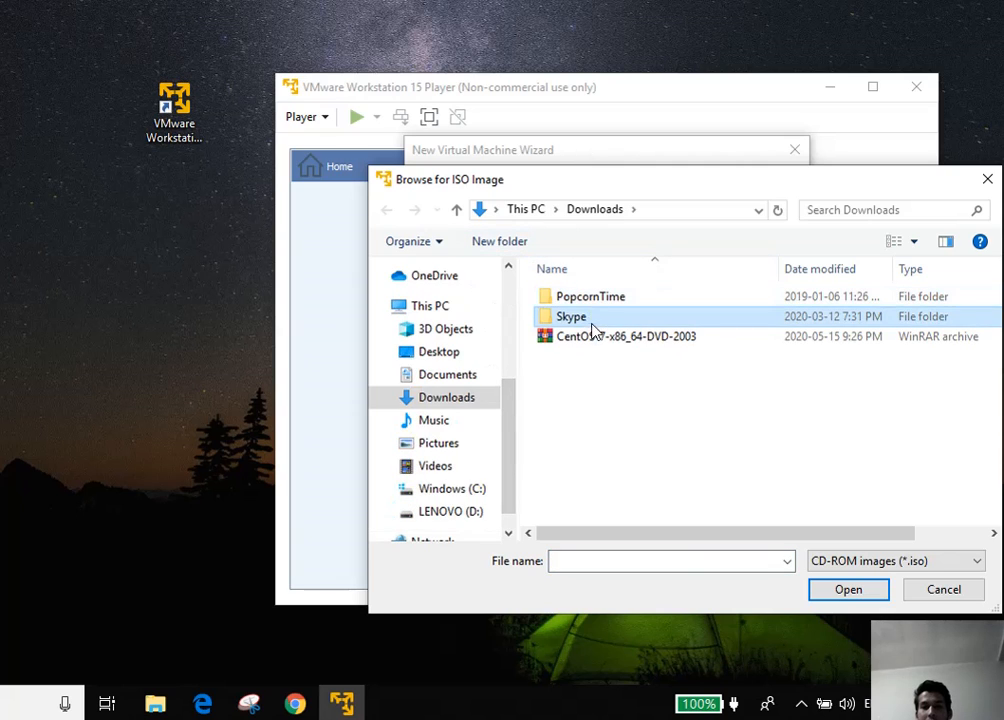
click(596, 337)
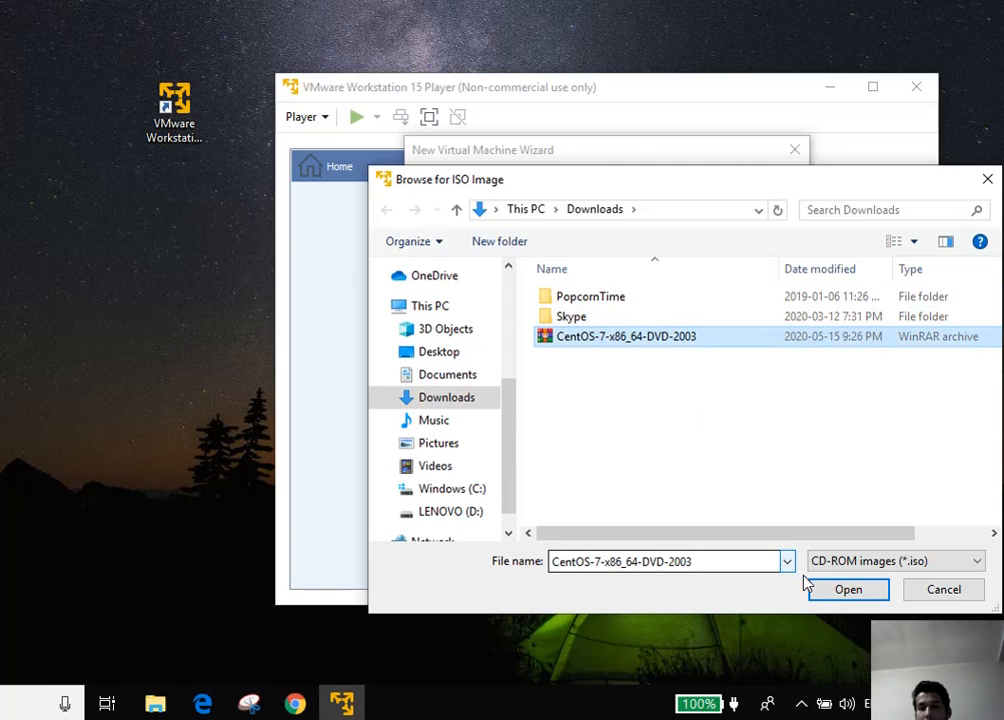
click(826, 591)
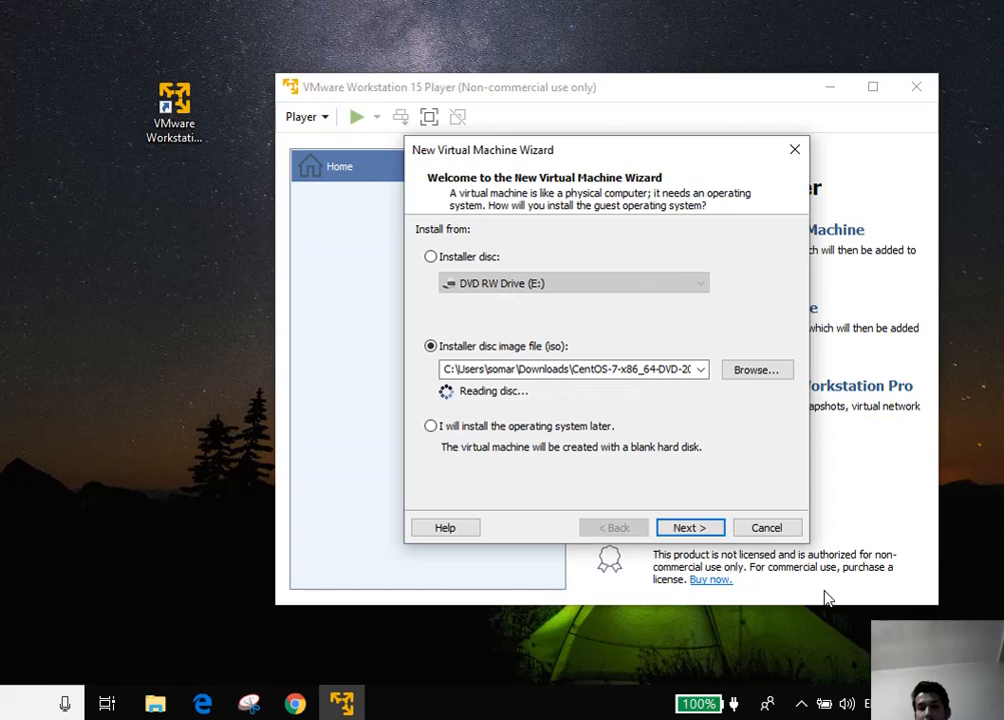
click(683, 530)
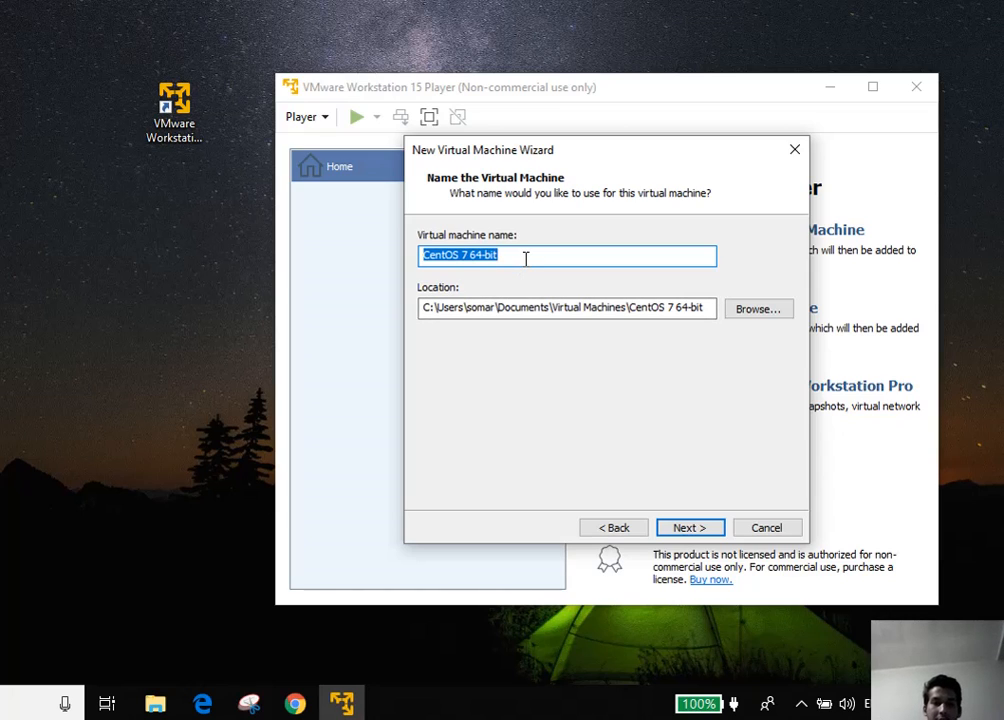
Name the virtual machine PLAYER1 and keep the 20 GB split disk
text(PLAYER1)
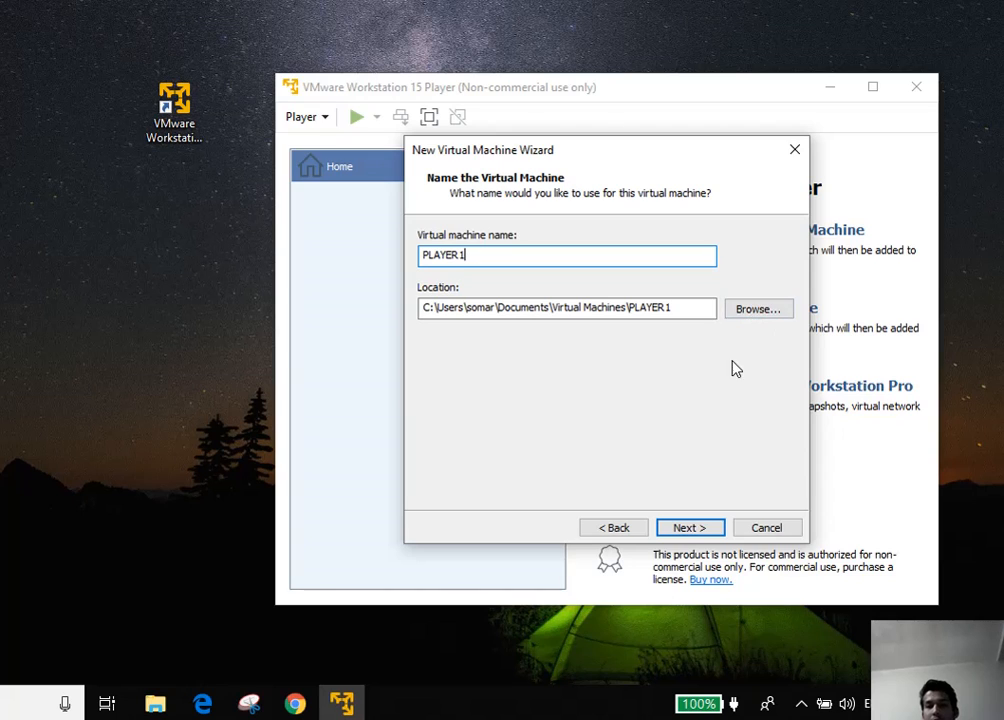
click(673, 530)
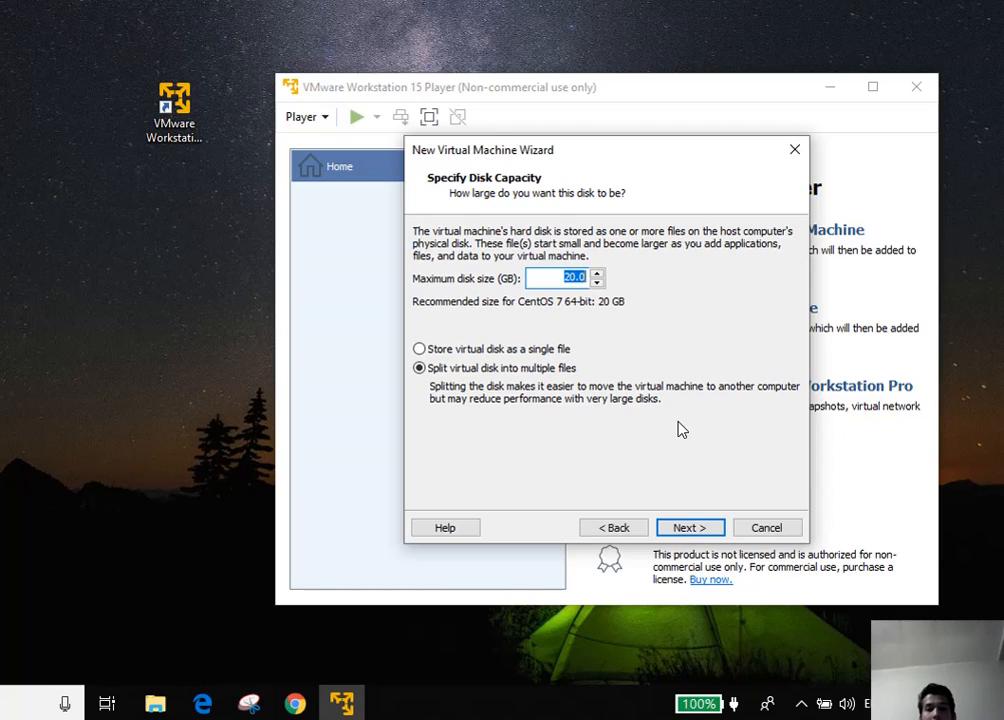
click(688, 528)
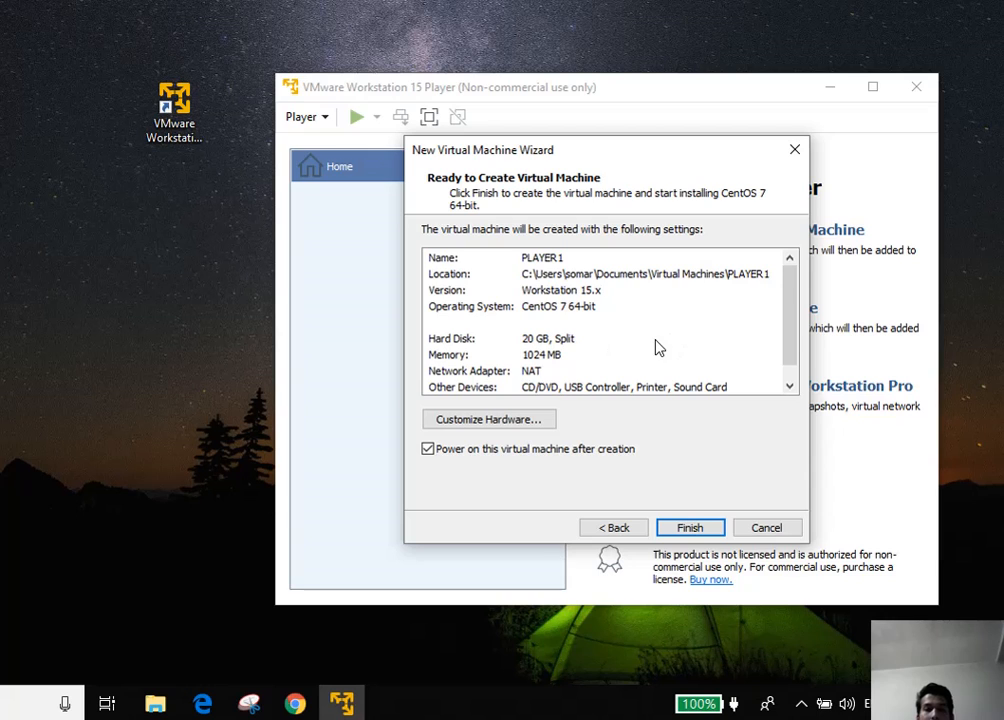
Give PLAYER1 2 GB of memory and 2 processor cores in its hardware settings
click(519, 424)
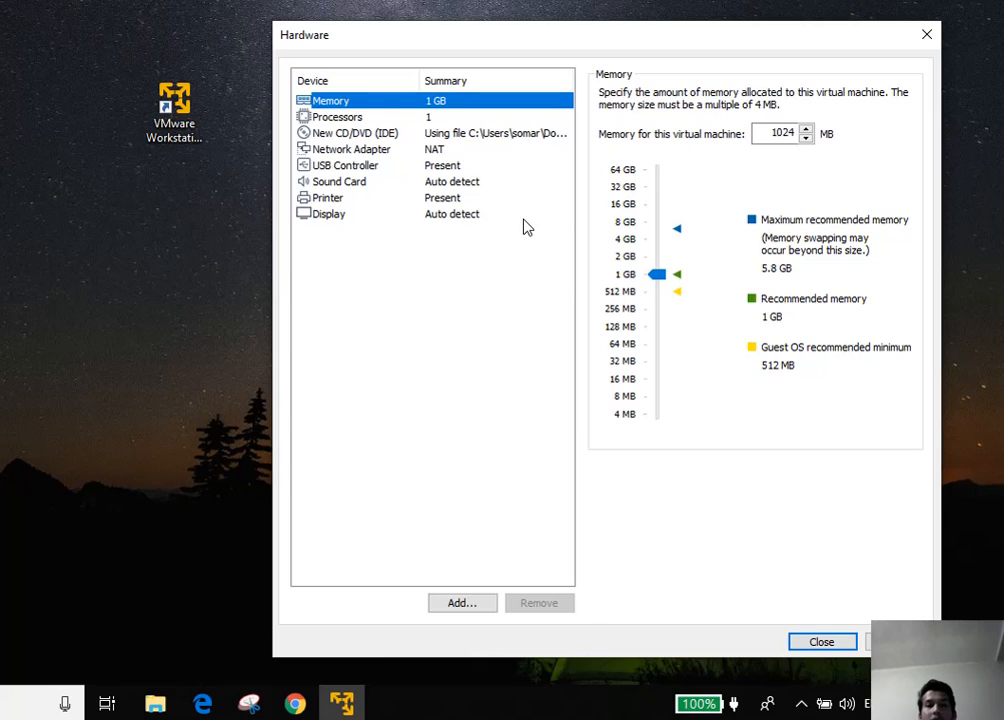
click(655, 276)
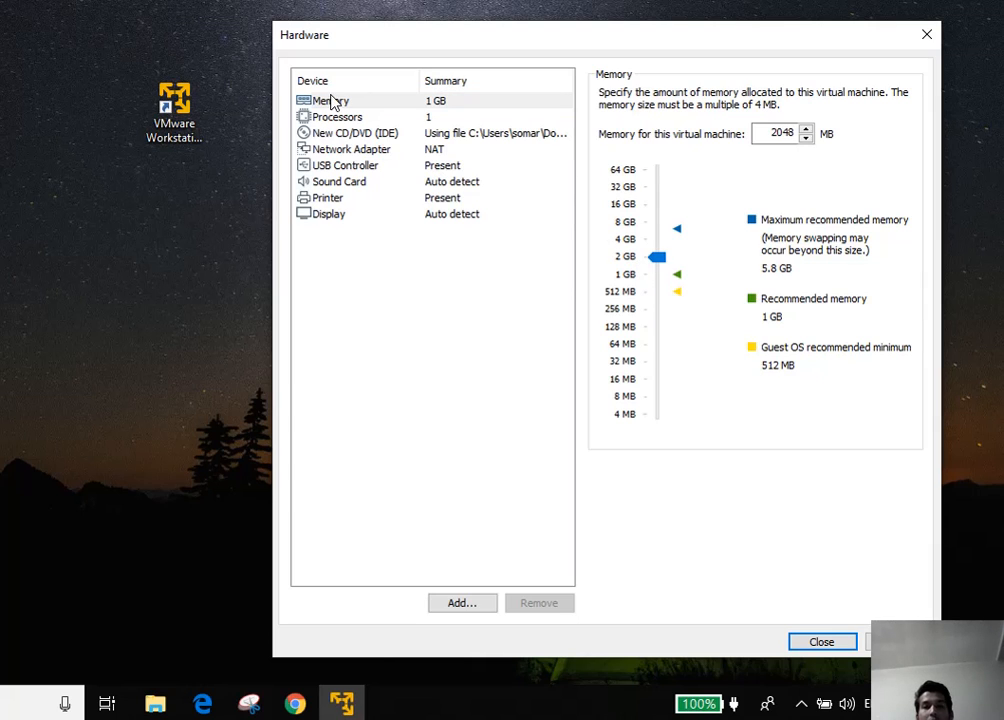
click(372, 118)
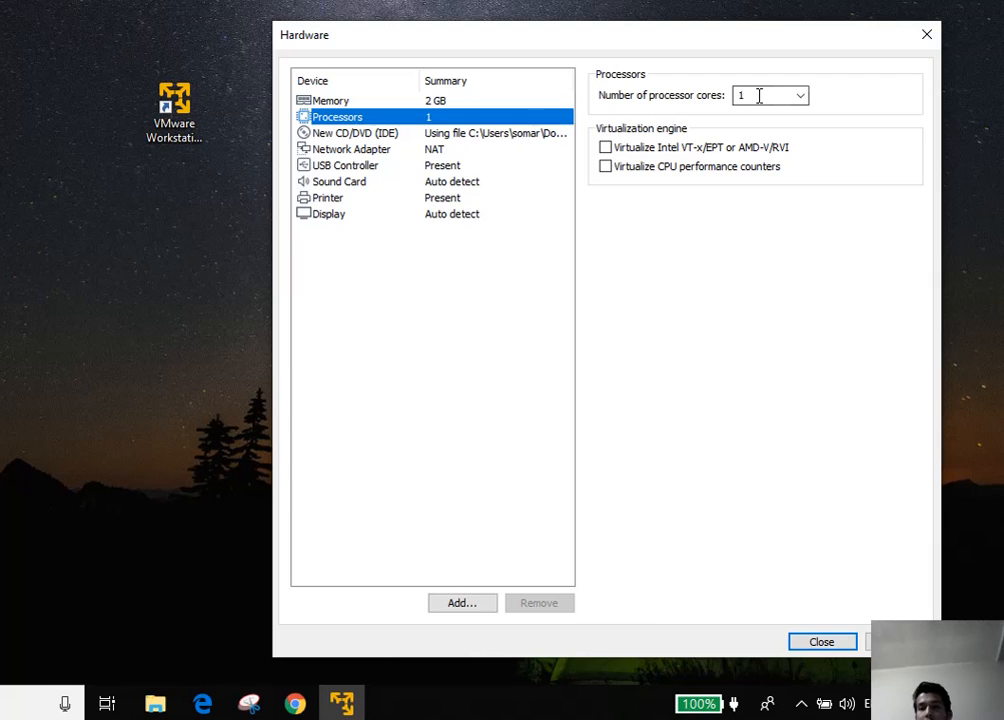
click(800, 96)
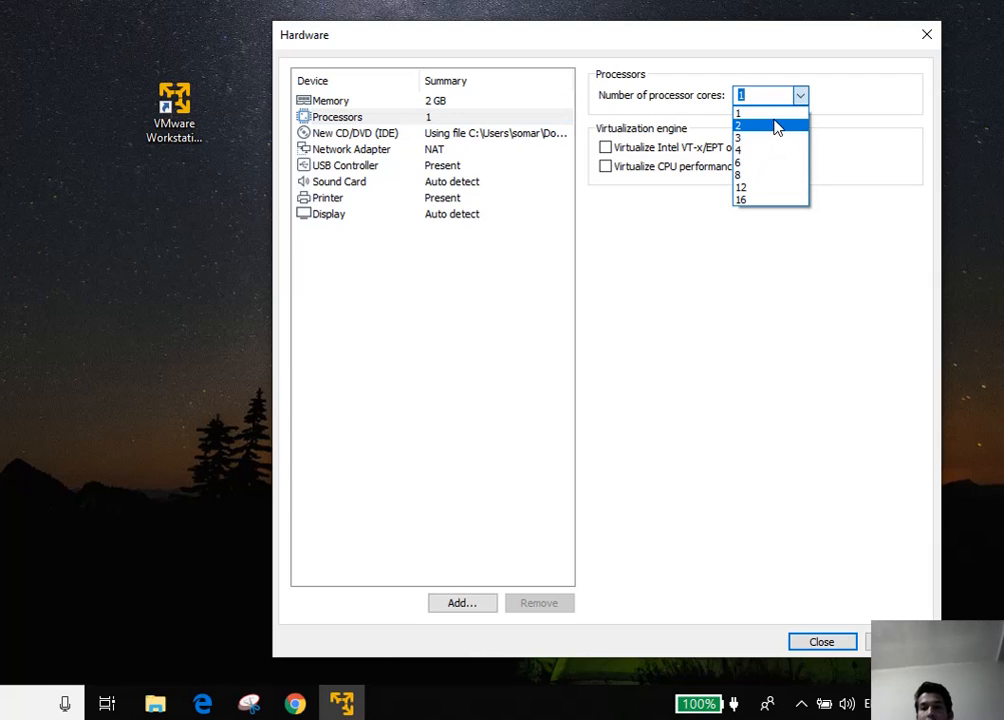
click(771, 127)
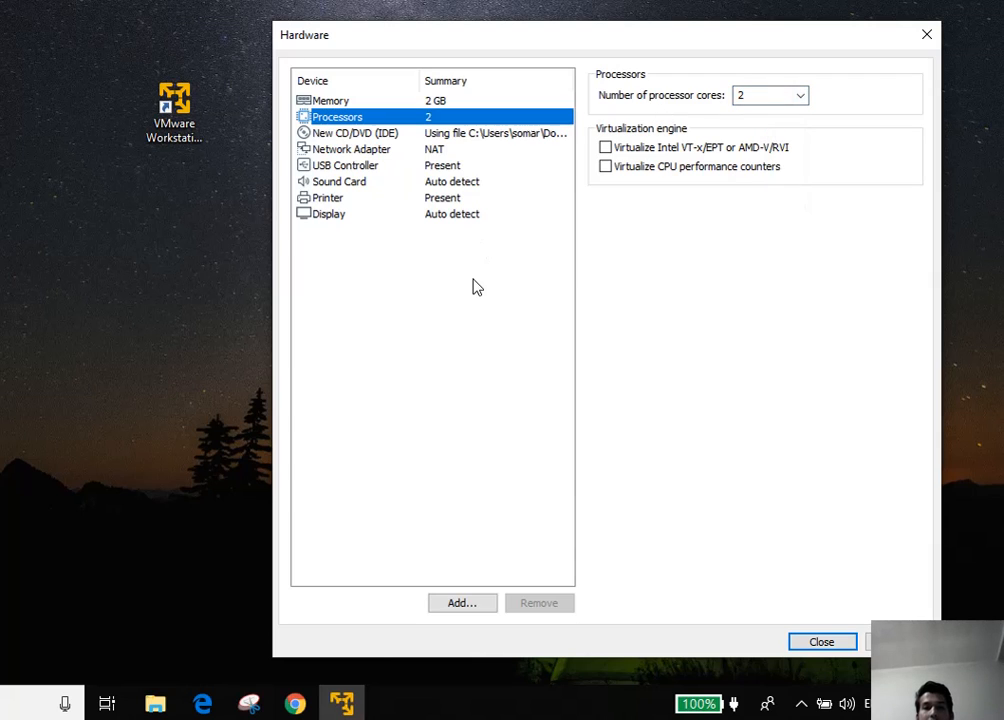
Review the CD/DVD, network, sound, USB, printer and display settings, then close hardware settings
click(455, 139)
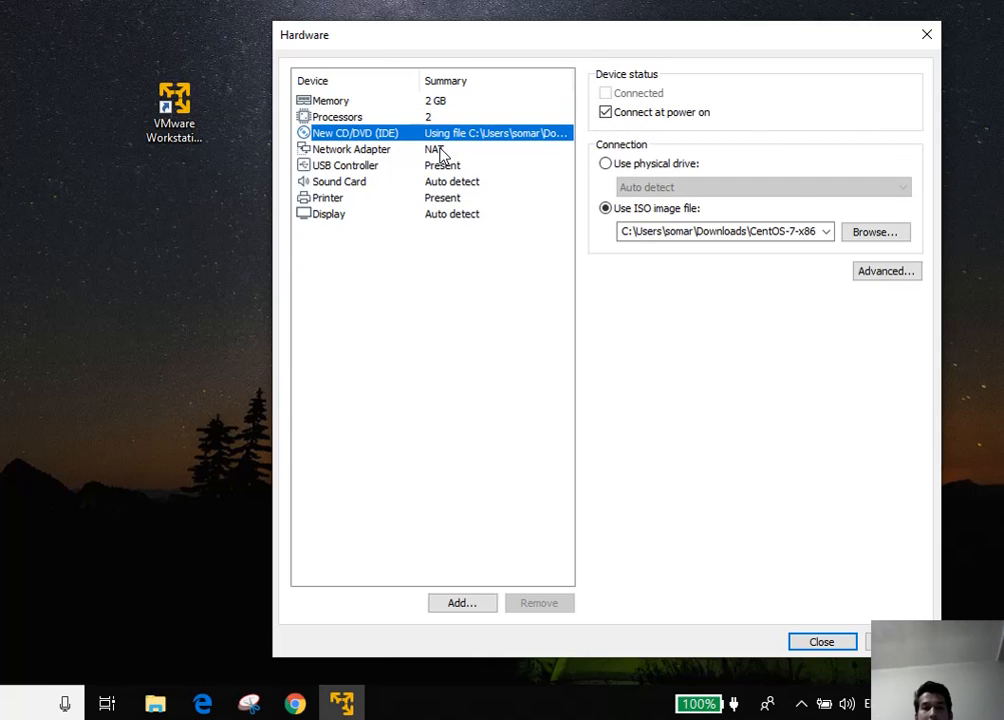
click(441, 152)
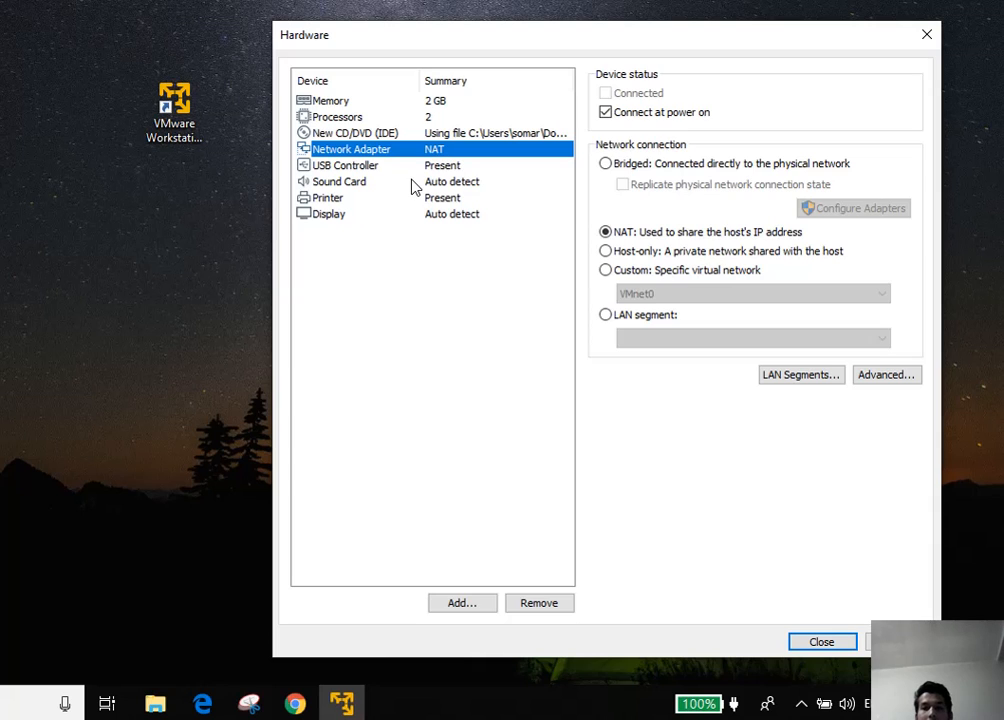
click(414, 187)
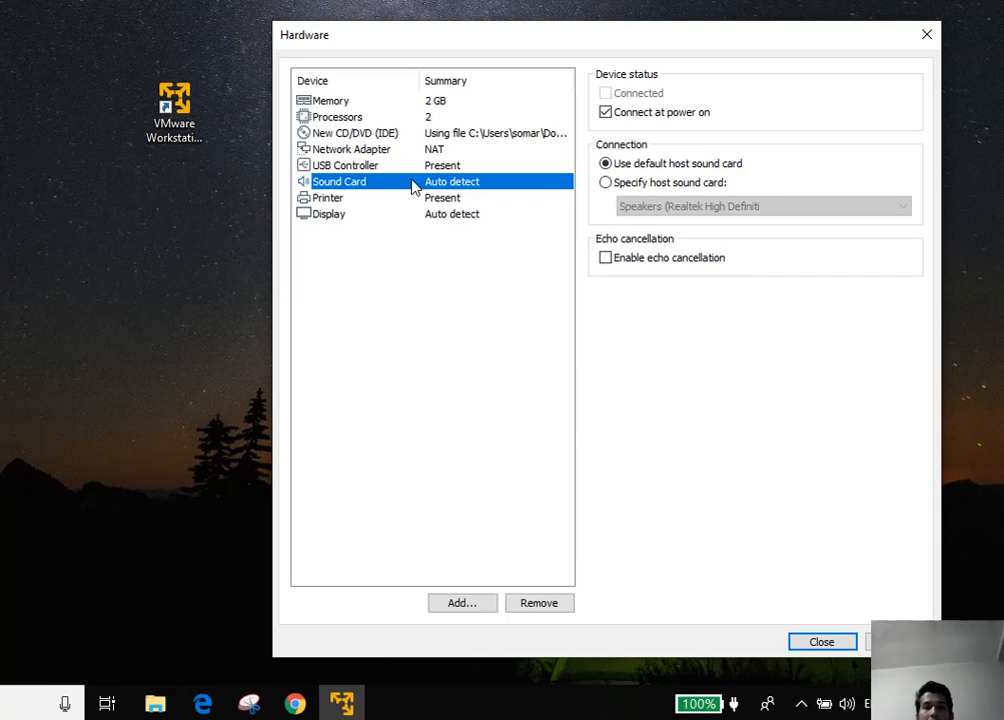
click(461, 168)
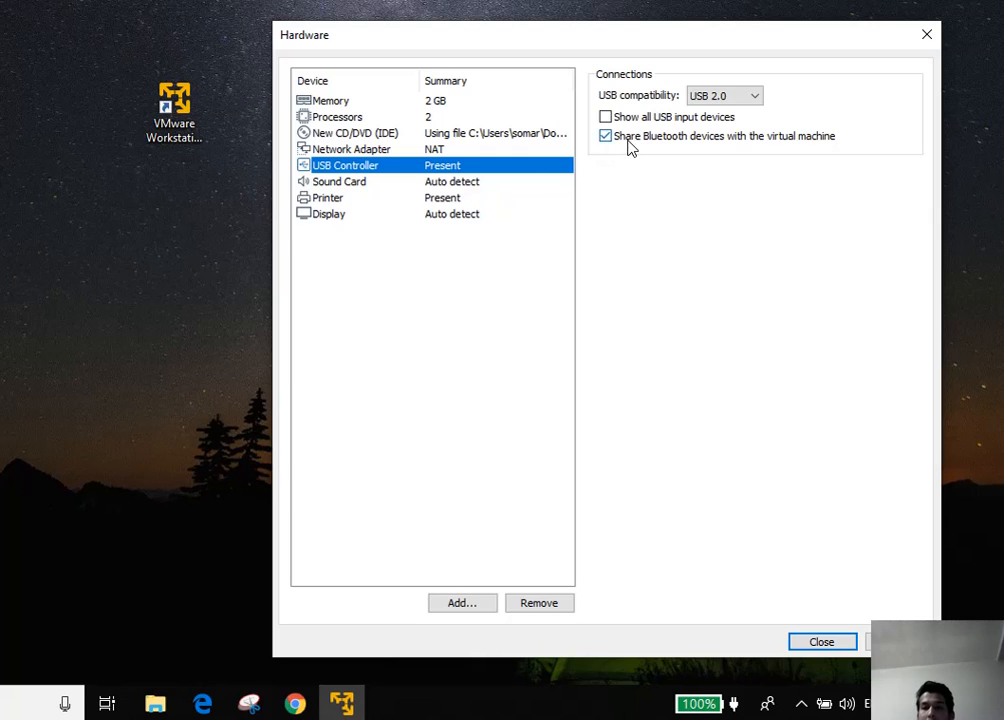
click(489, 199)
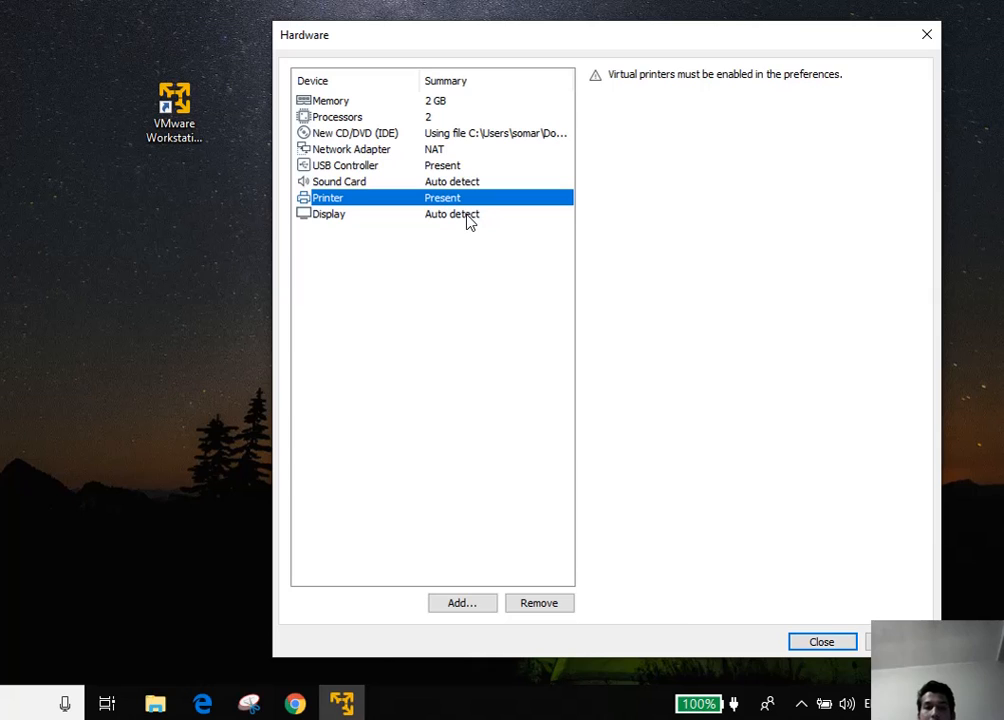
click(468, 220)
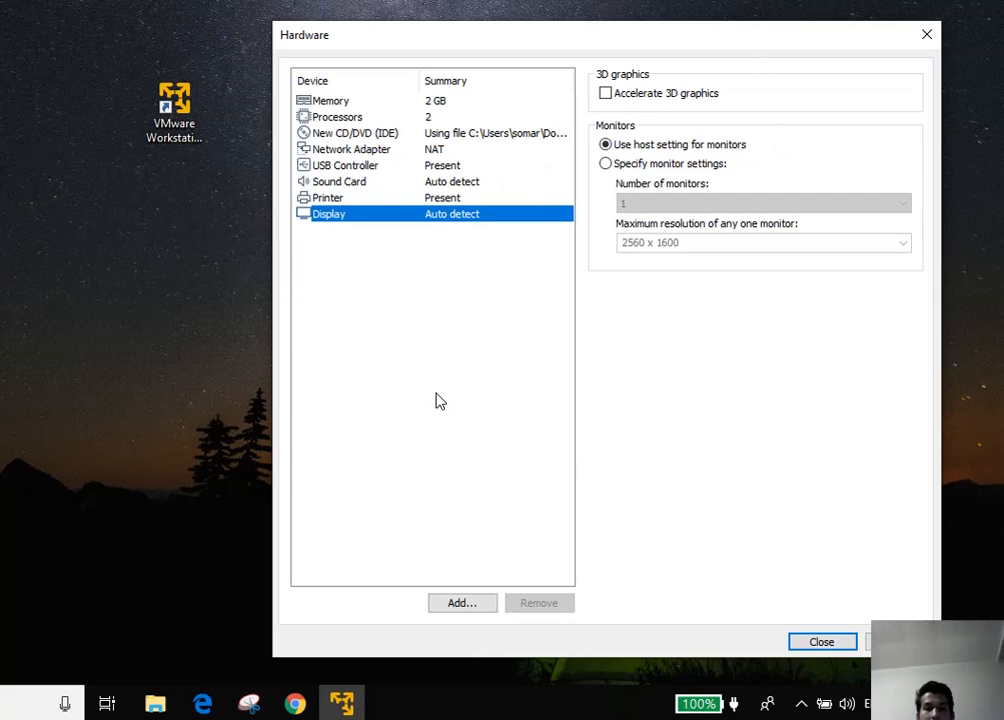
click(832, 645)
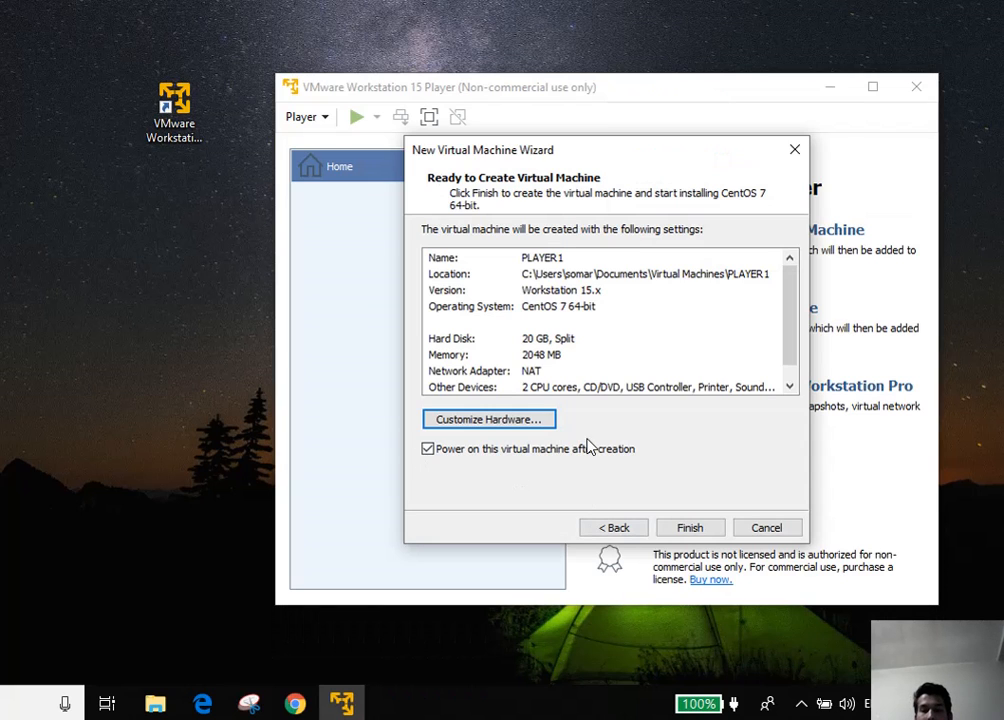
Finish and power on PLAYER1, postpone the VMware Tools update, and move the window aside
click(693, 529)
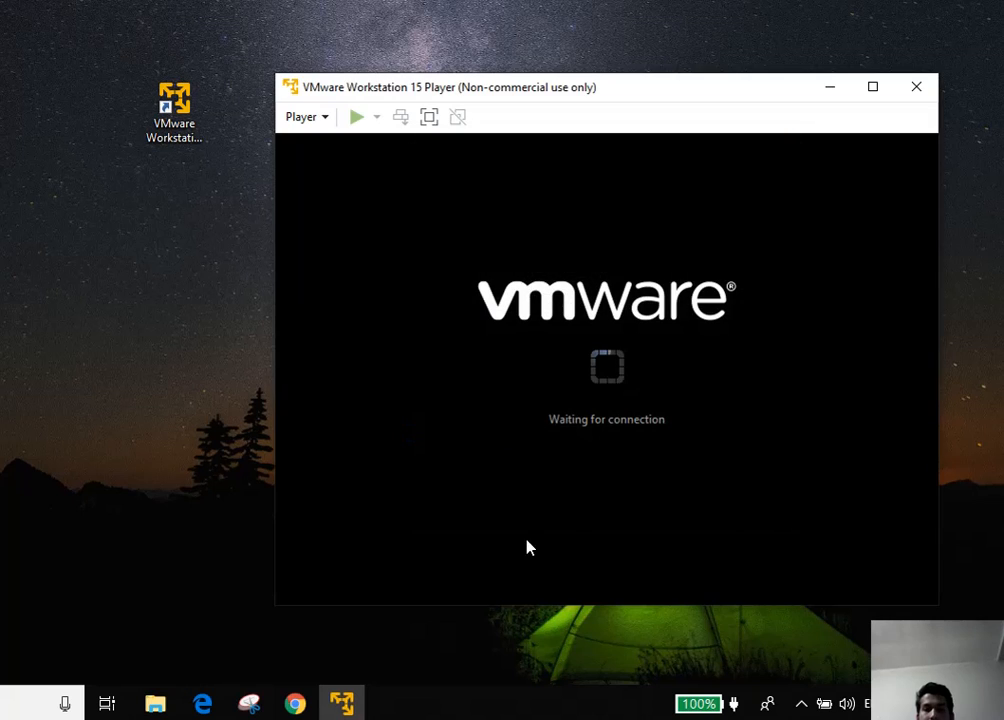
click(802, 704)
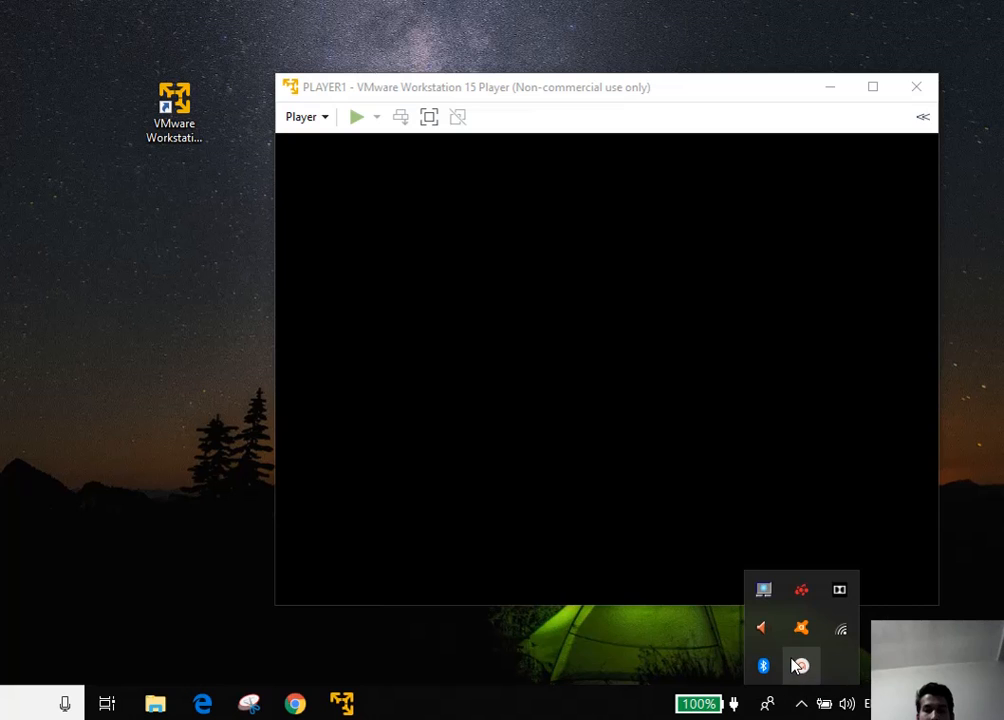
click(800, 665)
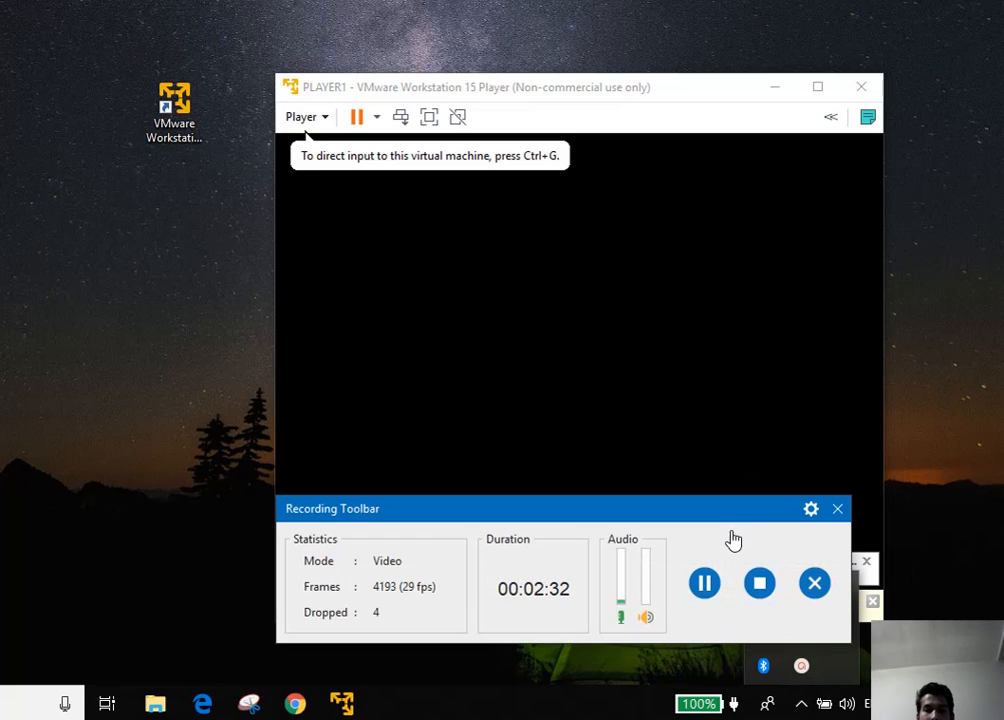
drag(731, 519, 0, 296)
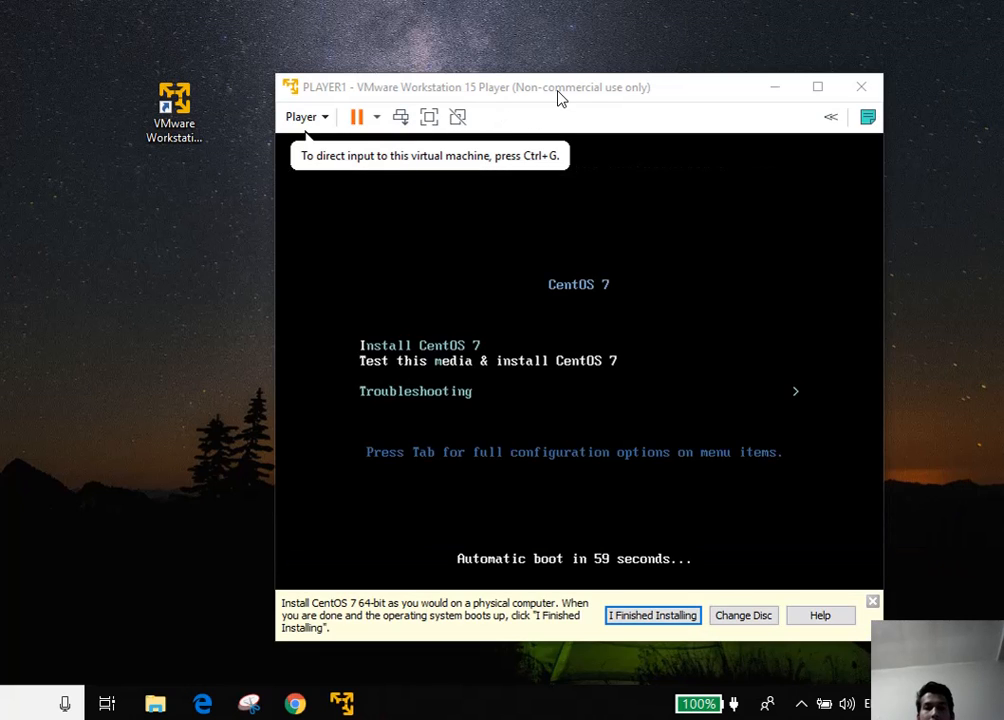
drag(561, 93, 347, 67)
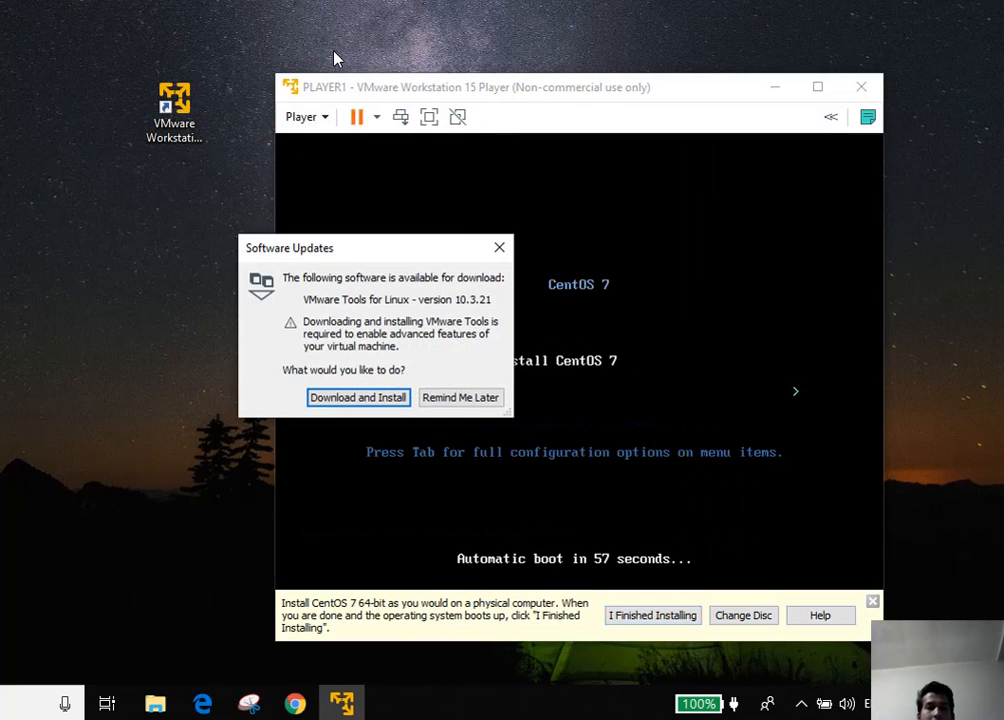
click(460, 397)
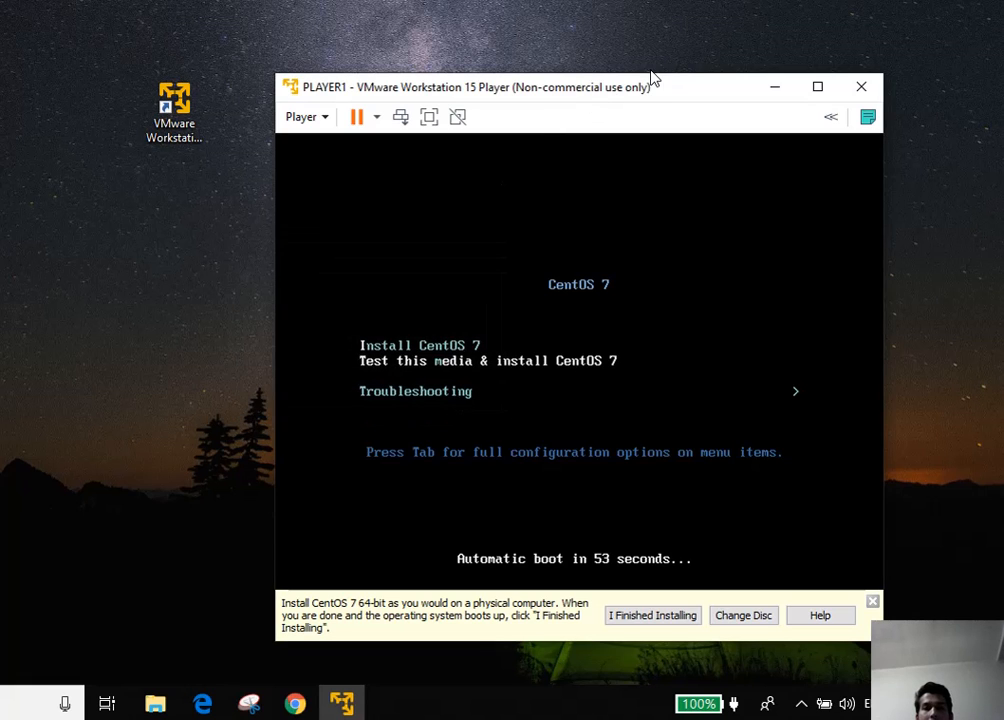
drag(645, 90, 416, 57)
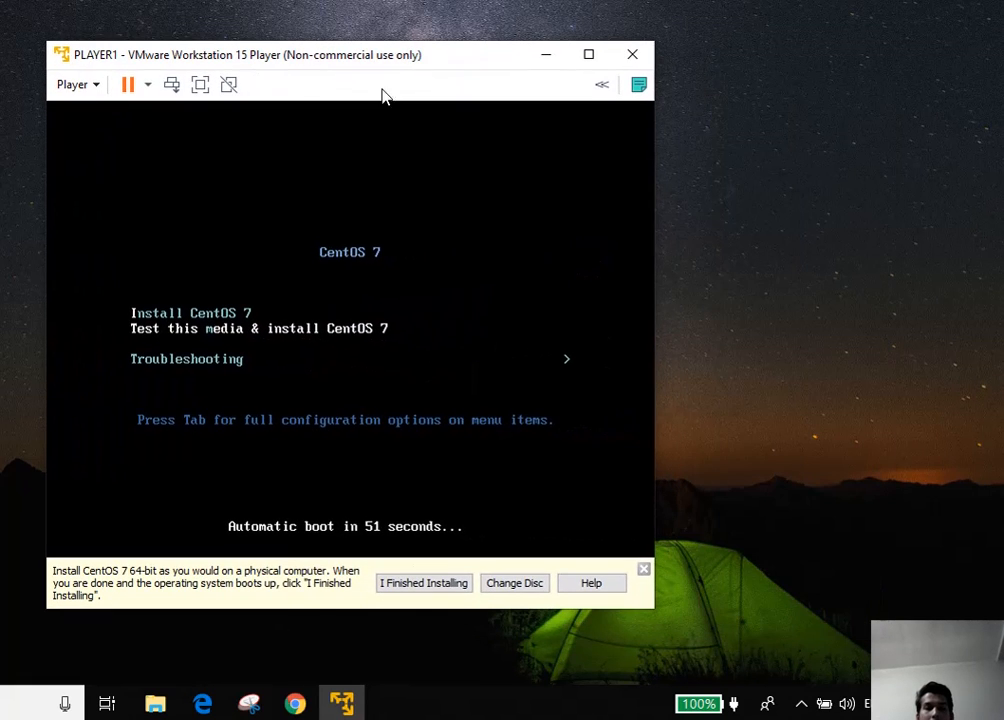
Boot the Install CentOS 7 entry and confirm the 'Press the ENTER key' prompt
click(198, 320)
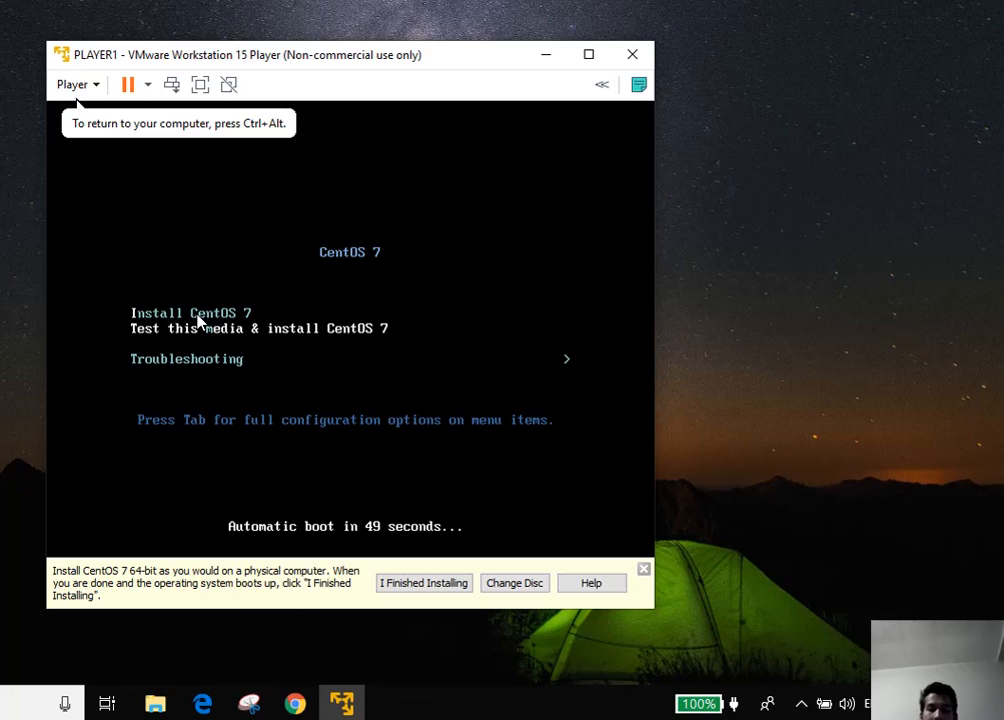
key(Up)
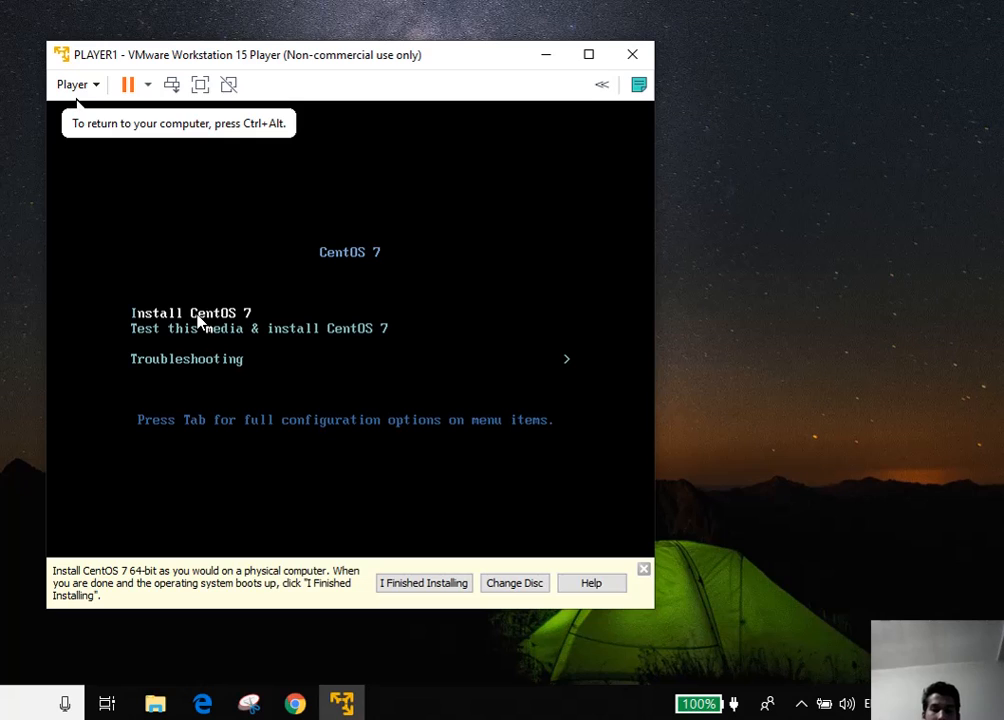
key(Return)
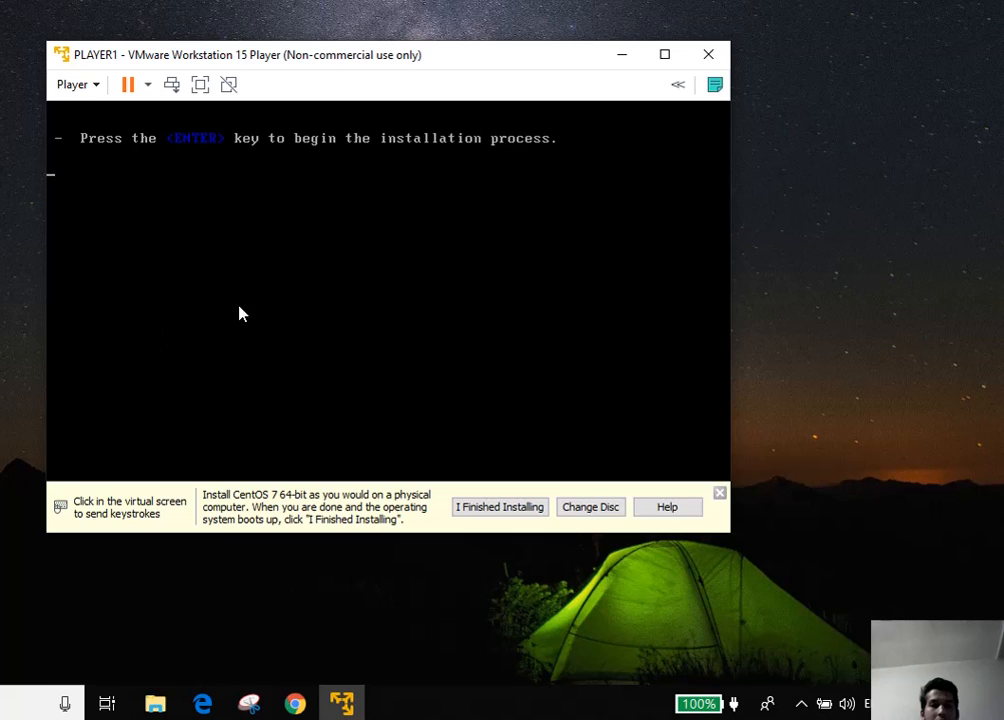
click(315, 300)
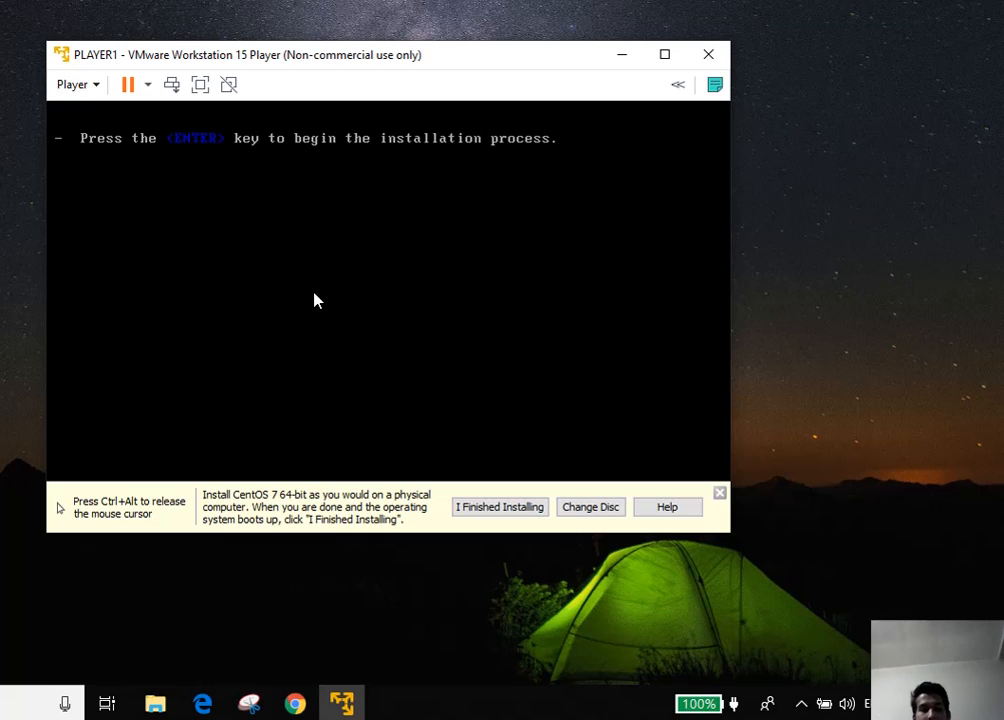
key(ctrl+alt)
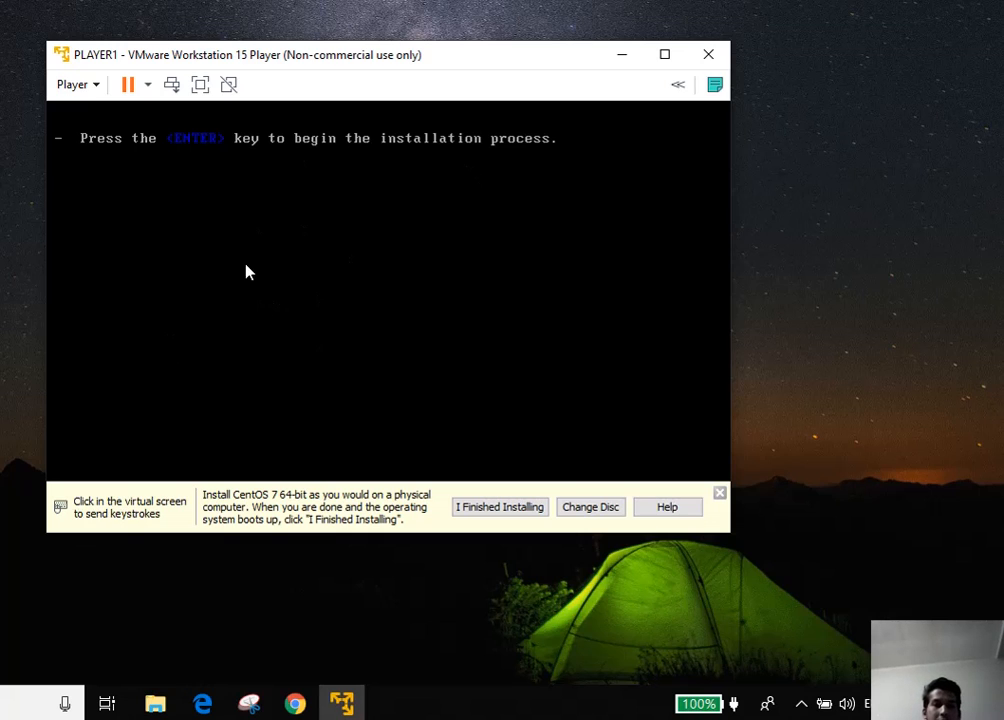
click(193, 290)
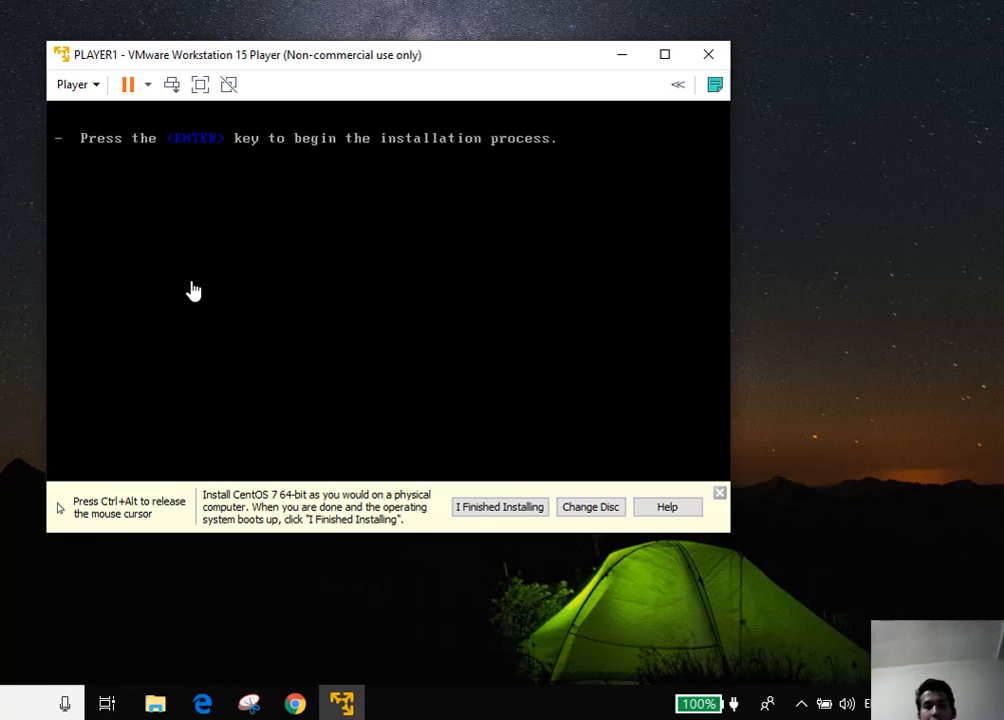
key(Return)
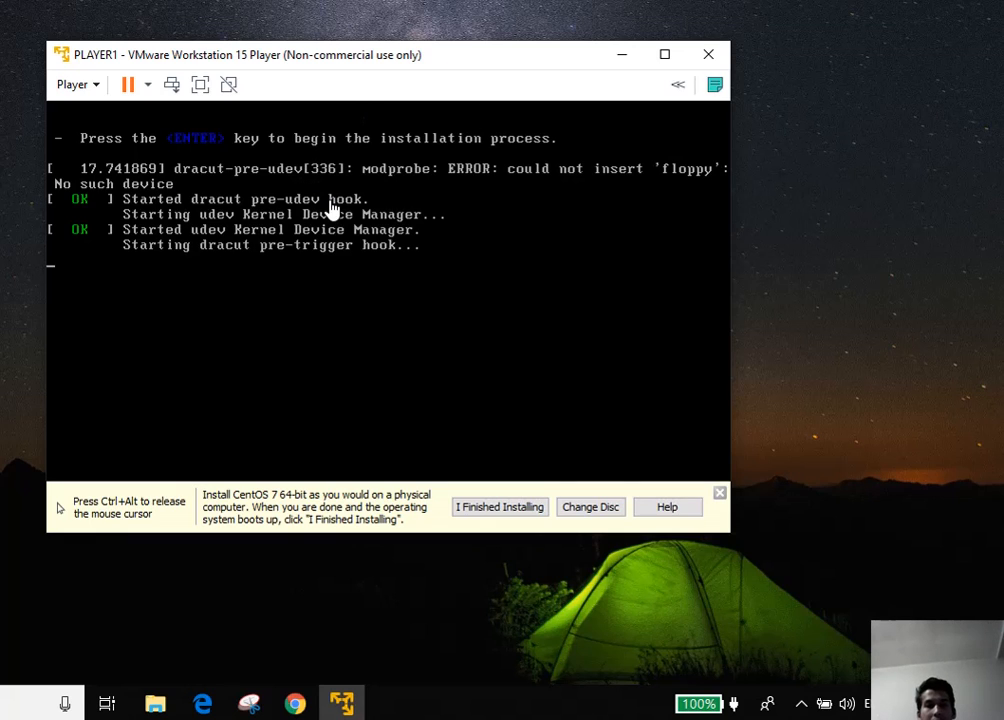
Release the mouse with Ctrl+Alt while the installer loads its welcome screen
key(ctrl+alt)
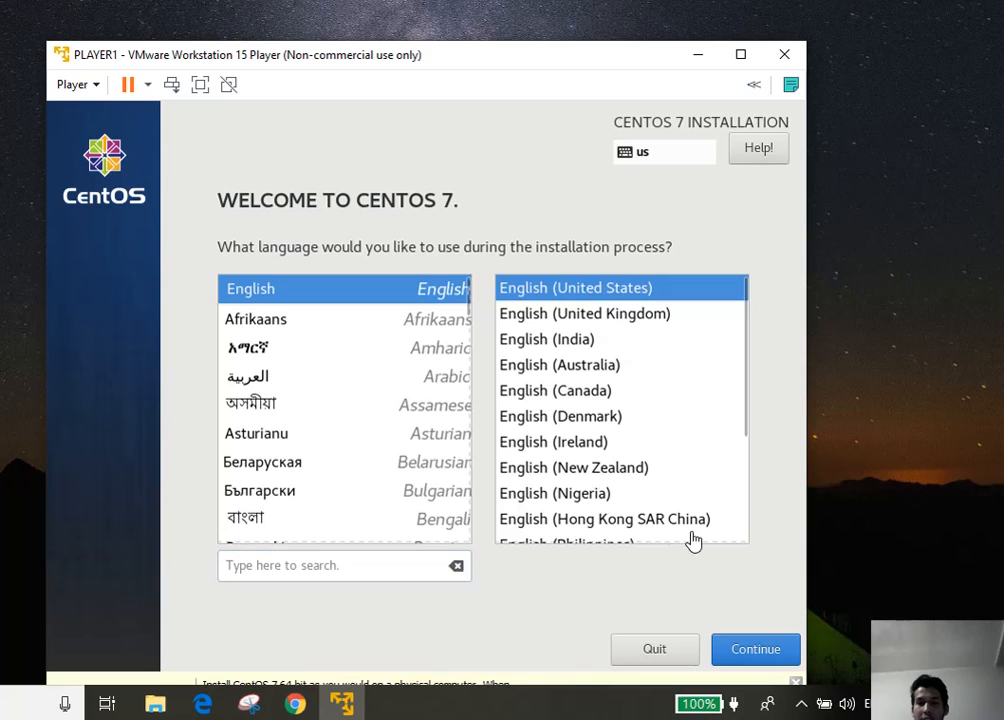
Confirm English (United States) as the installation language to reach the Installation Summary
click(742, 656)
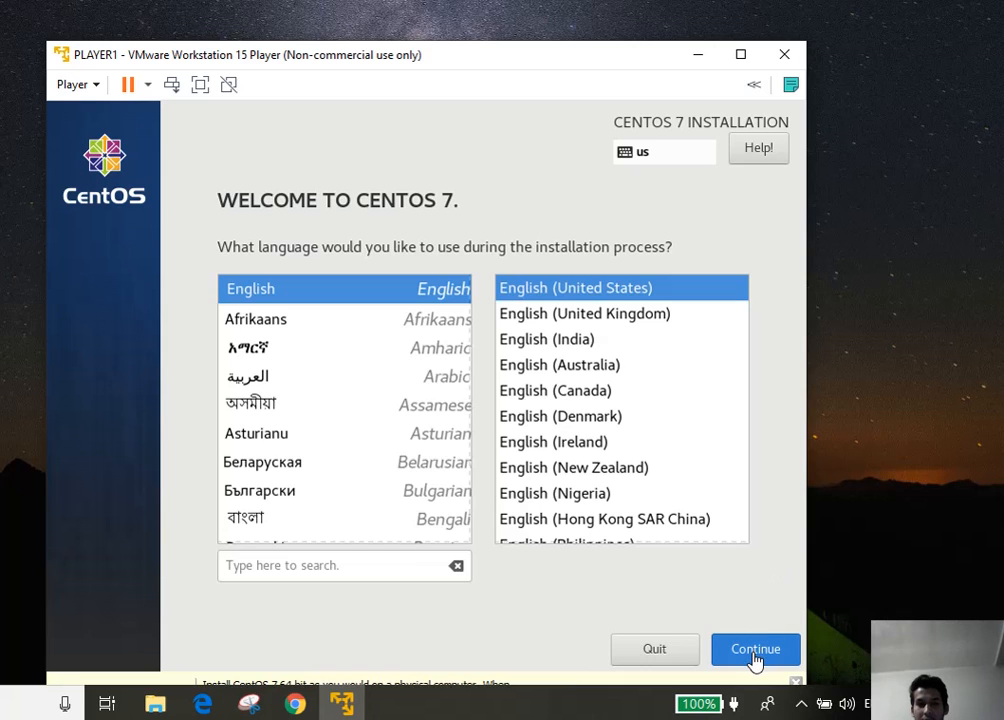
click(755, 650)
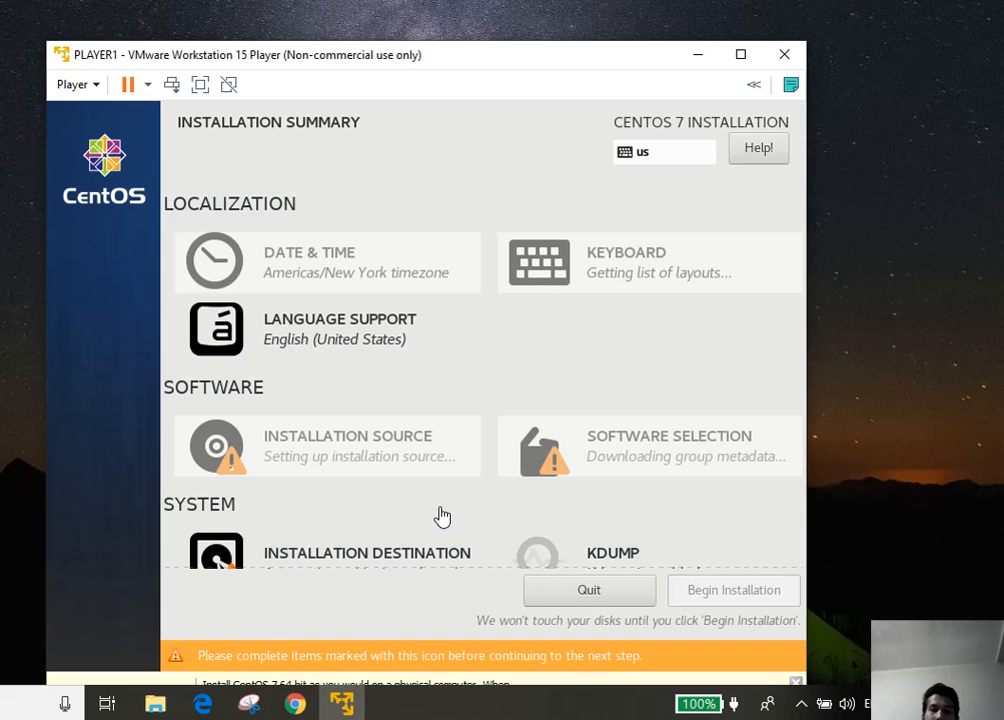
Switch Ethernet (ens33) on in Network & Host Name, obtaining IP 192.168.5.128
key(alt+n)
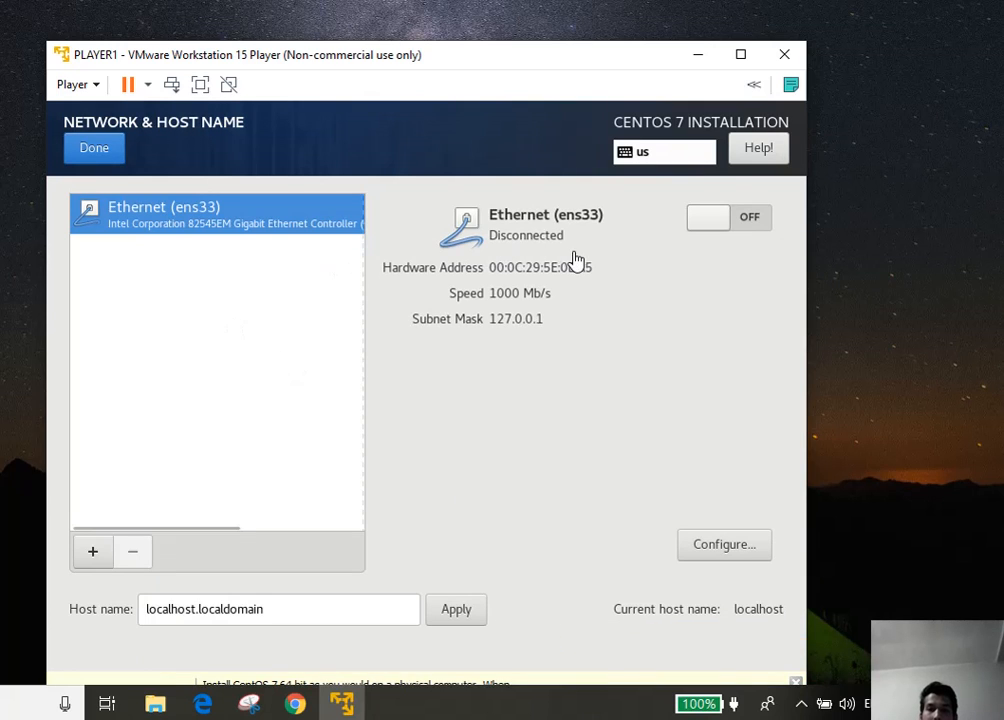
click(757, 226)
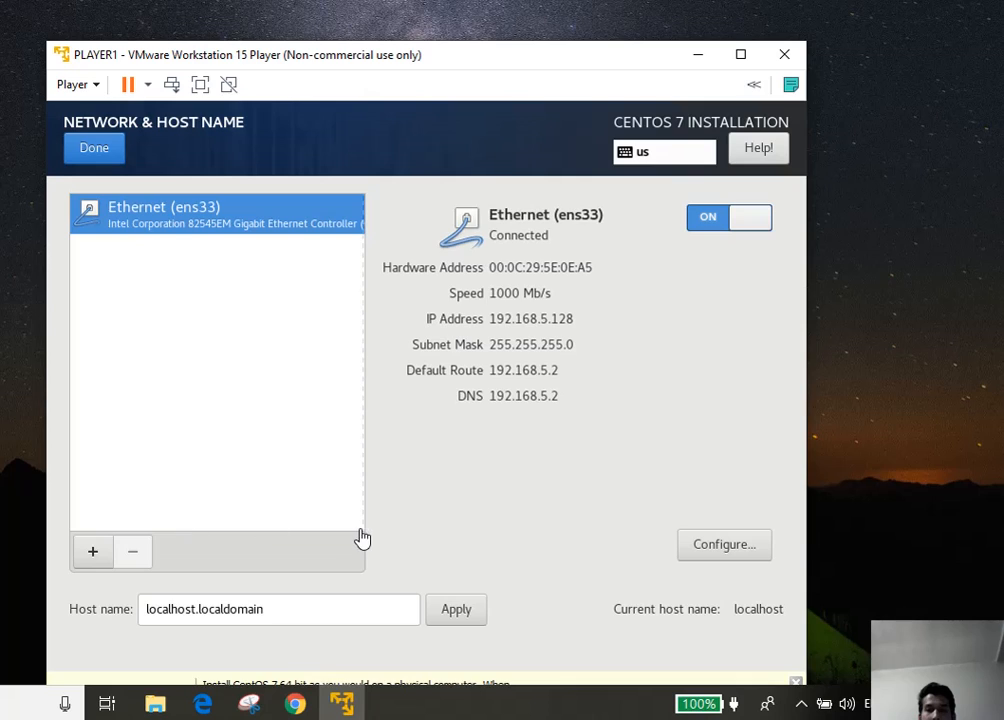
Close network settings, then accept the 20 GiB disk with automatic partitioning as installation destination
click(93, 160)
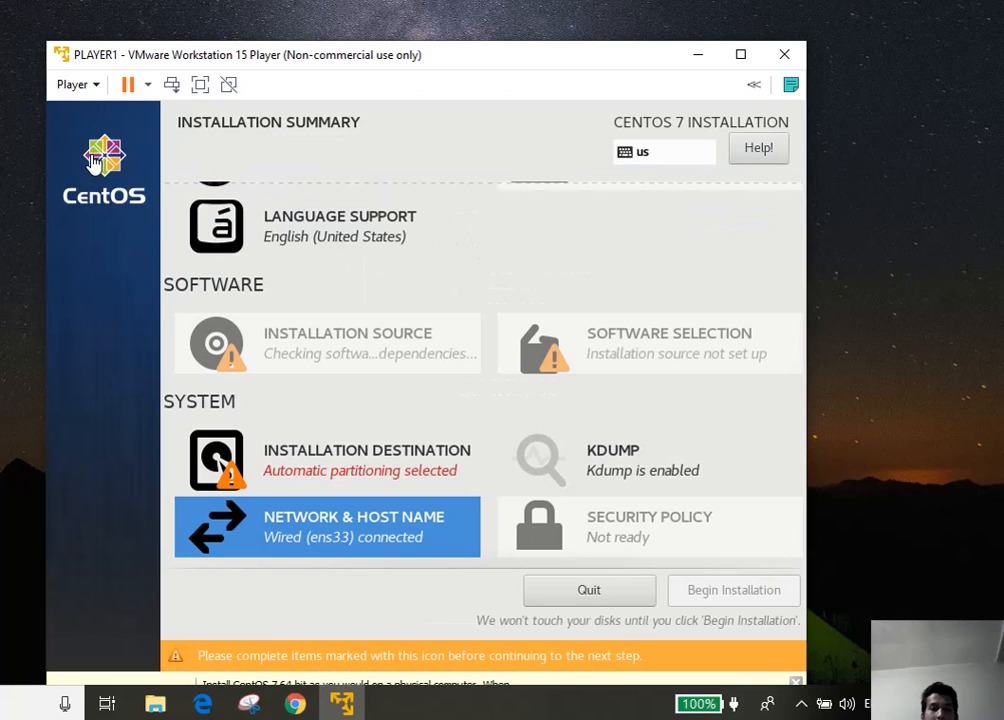
click(332, 464)
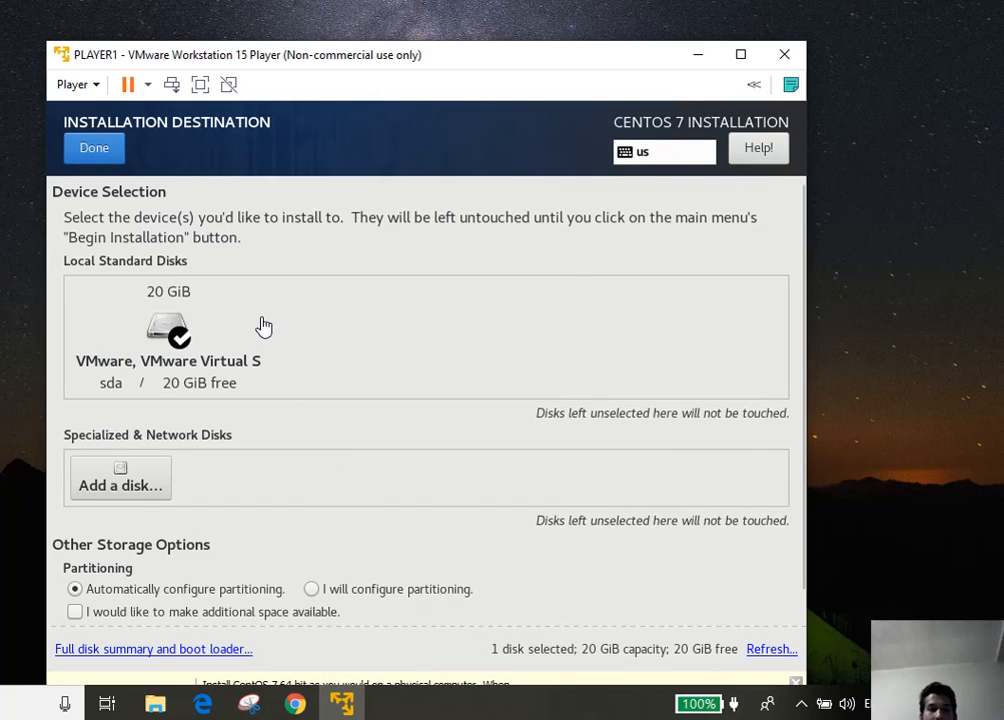
scroll(230, 335, down, 1)
scroll(195, 384, up, 1)
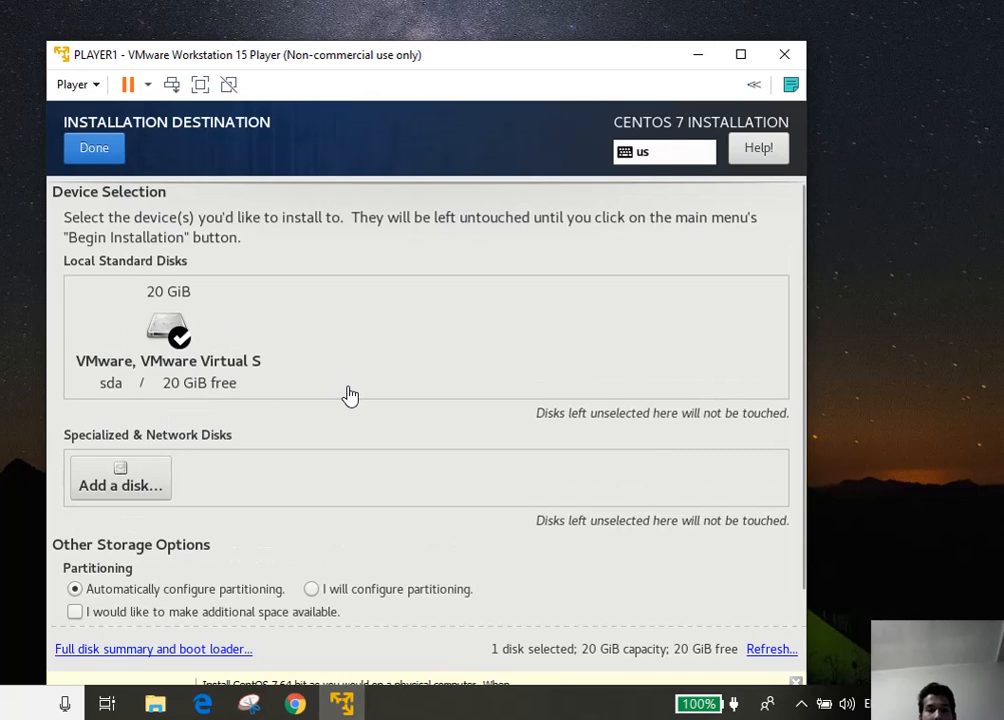
scroll(350, 396, down, 1)
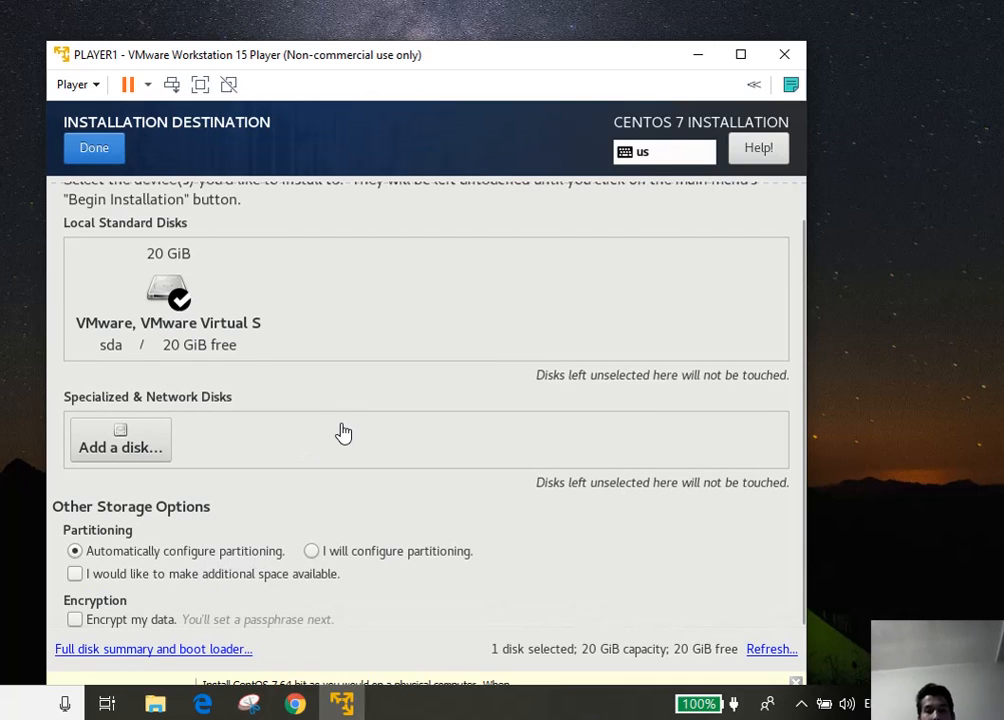
scroll(344, 432, up, 1)
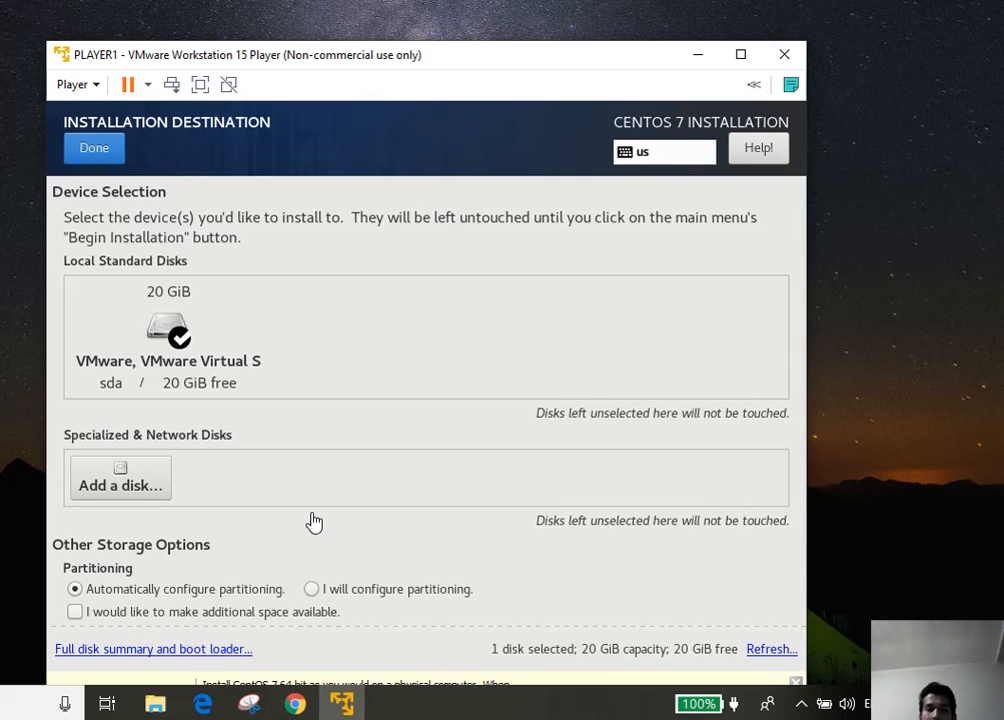
scroll(311, 522, down, 1)
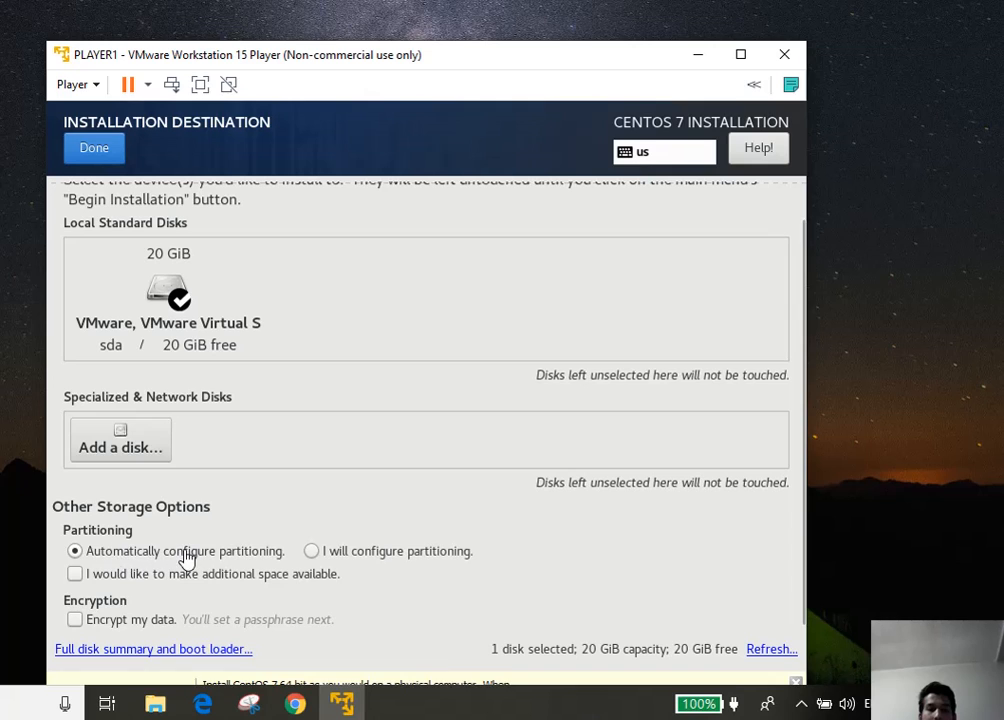
click(93, 160)
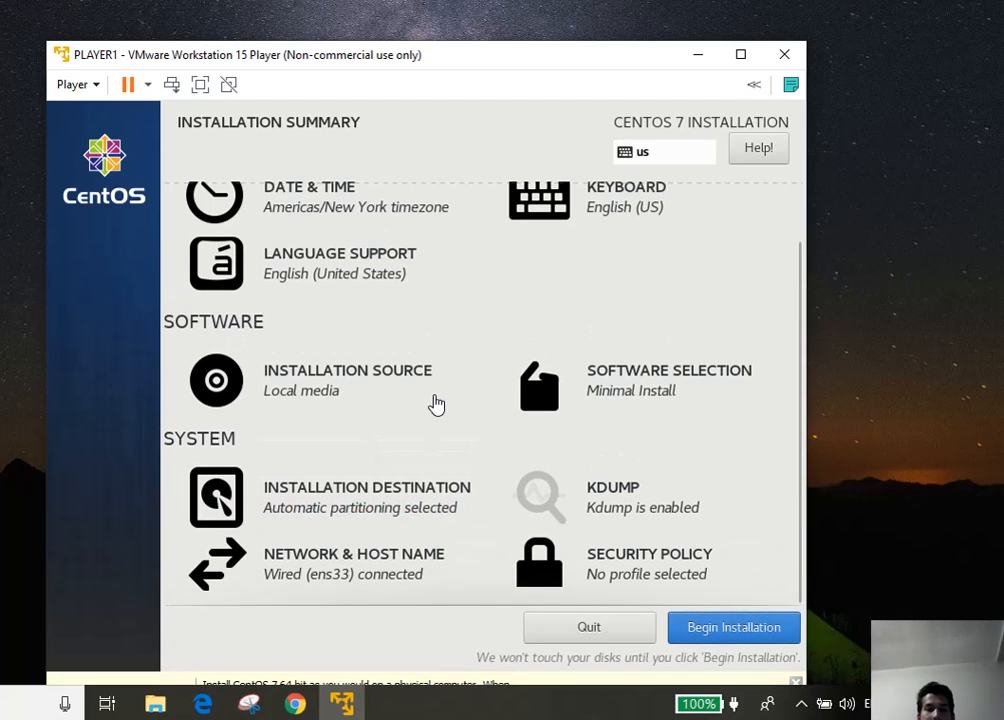
Begin the CentOS 7 Minimal Install from the Installation Summary
scroll(437, 320, up, 2)
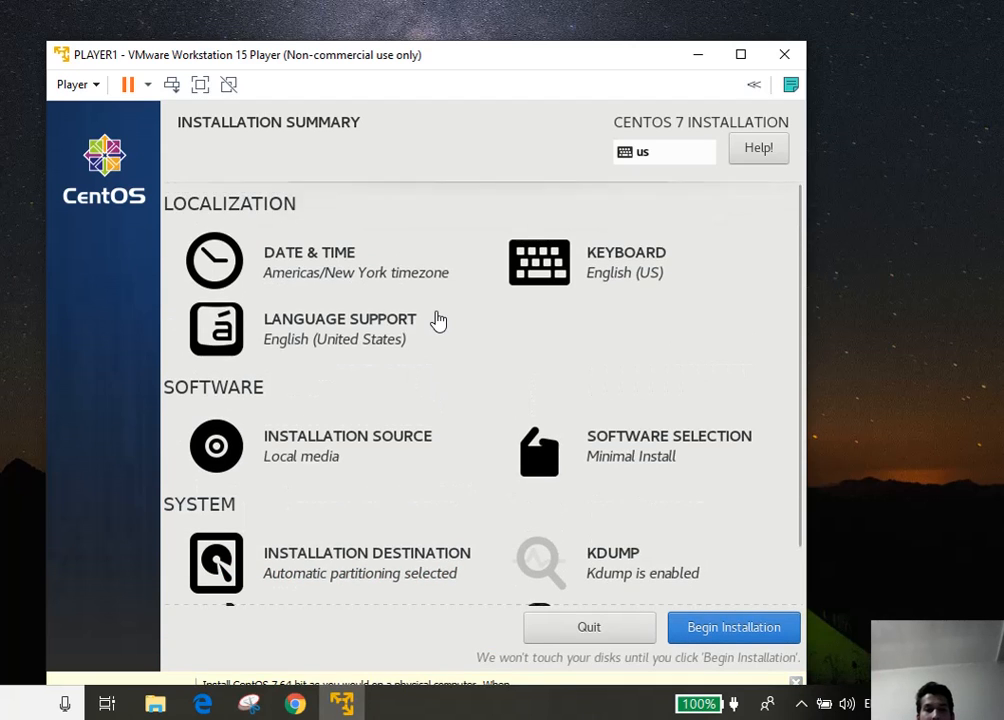
scroll(437, 320, down, 2)
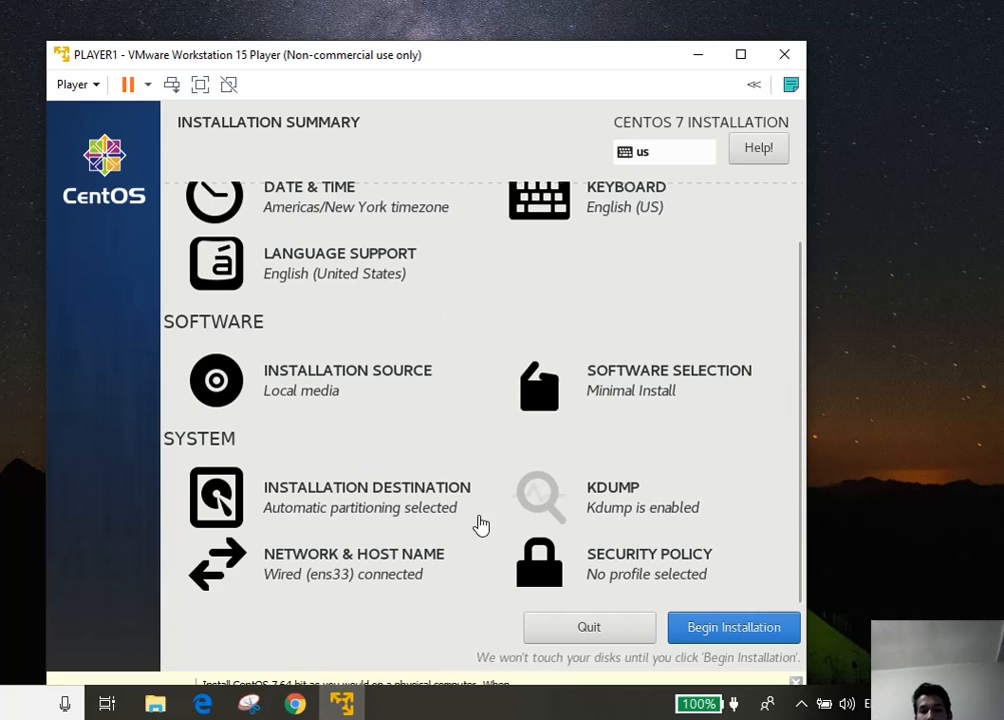
click(728, 627)
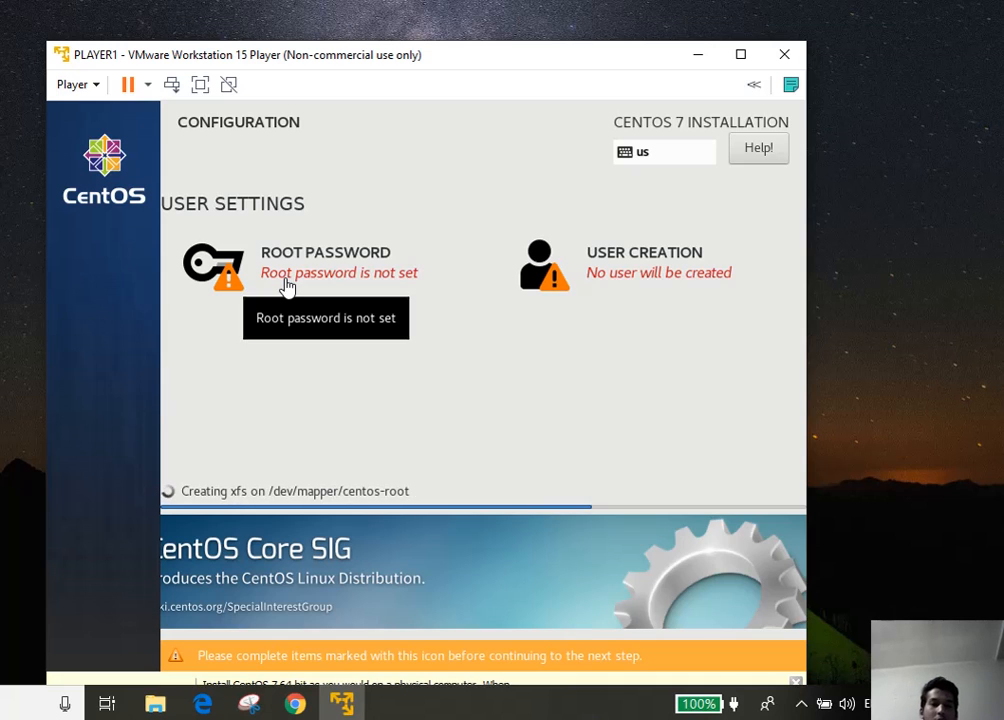
Enter and confirm a root password, accepting the weak-password warning so it shows as set
click(286, 286)
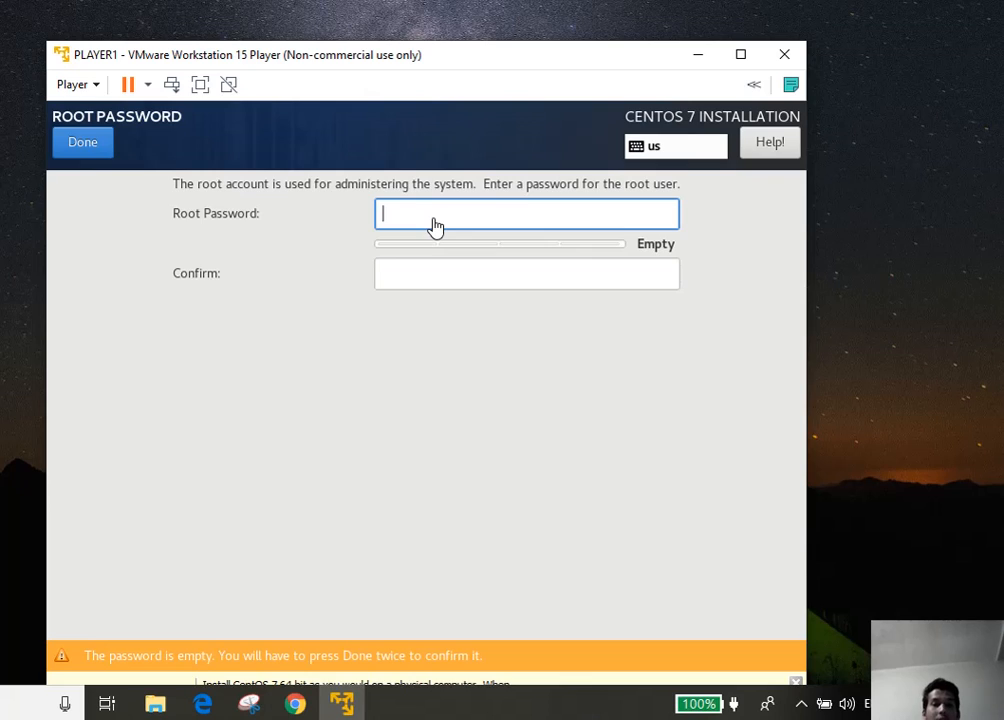
text(••)
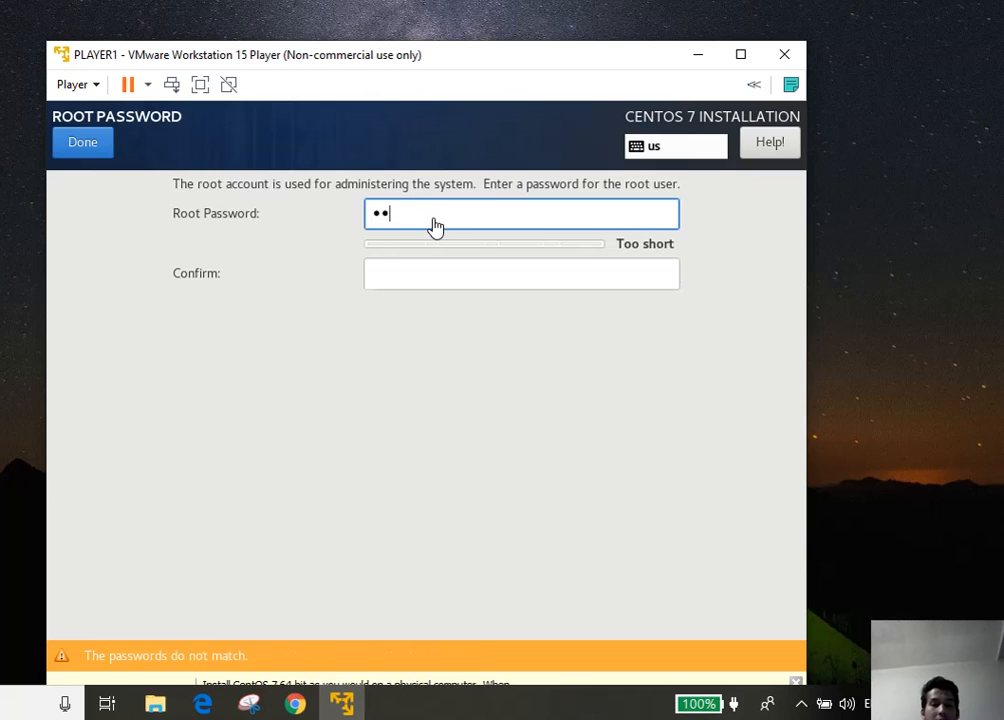
key(BackSpace)
key(BackSpace)
key(BackSpace)
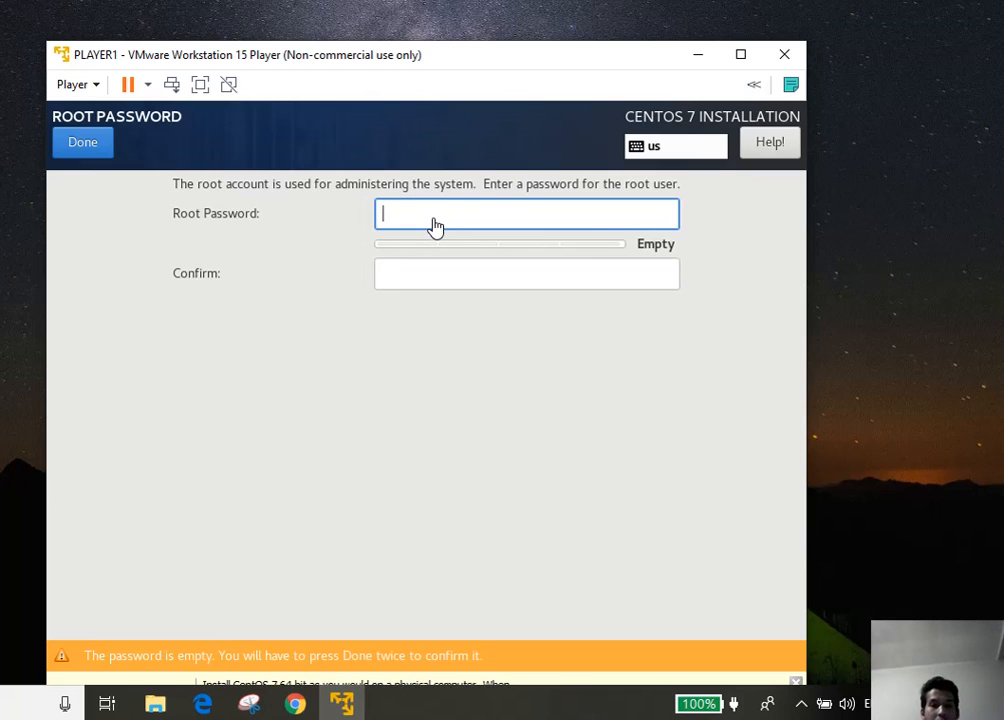
text(•••)
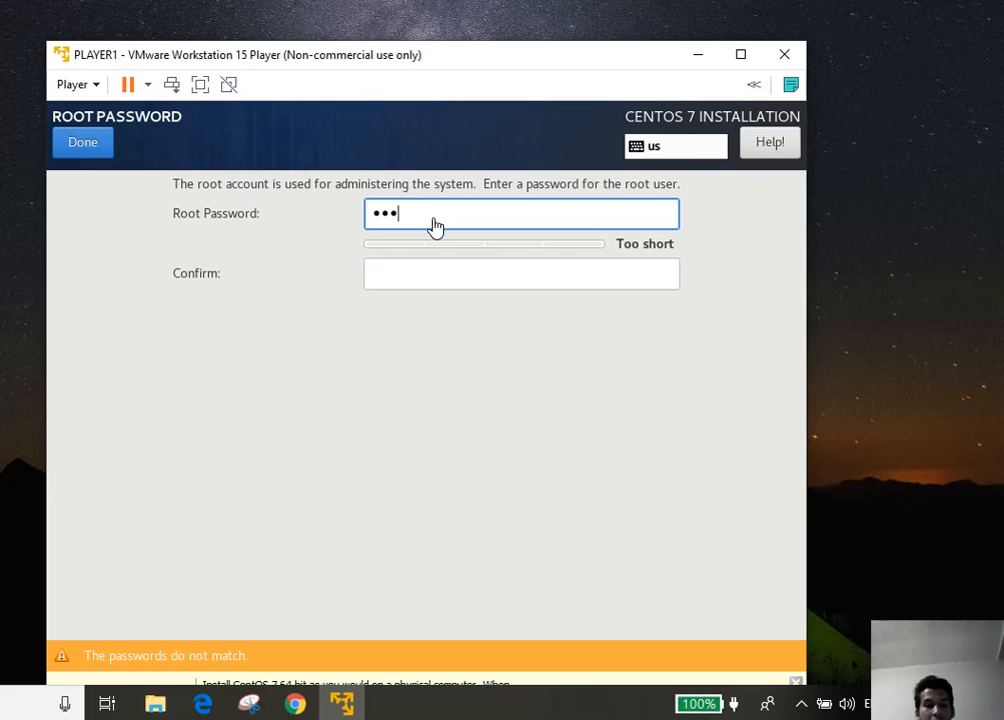
text(••••)
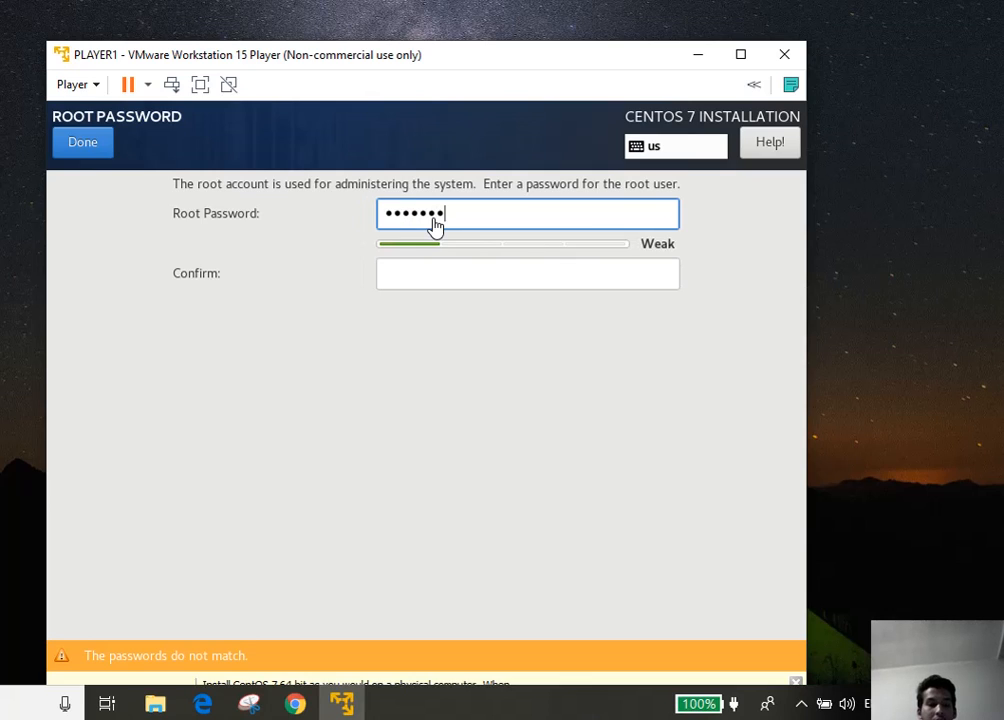
key(Tab)
text(•)
key(BackSpace)
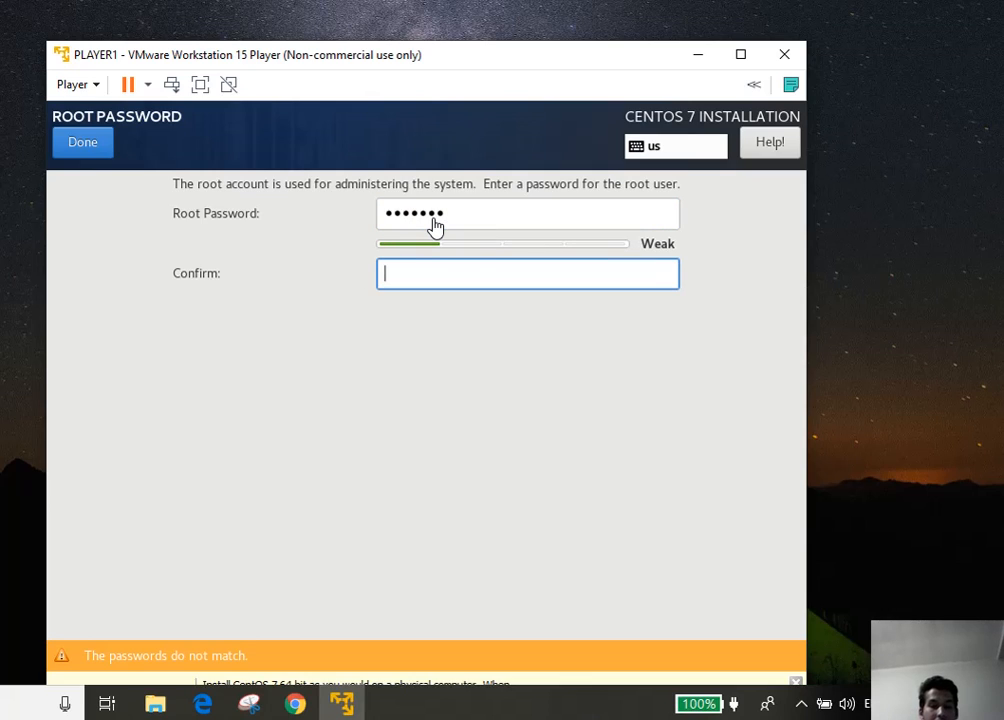
text(••••••)
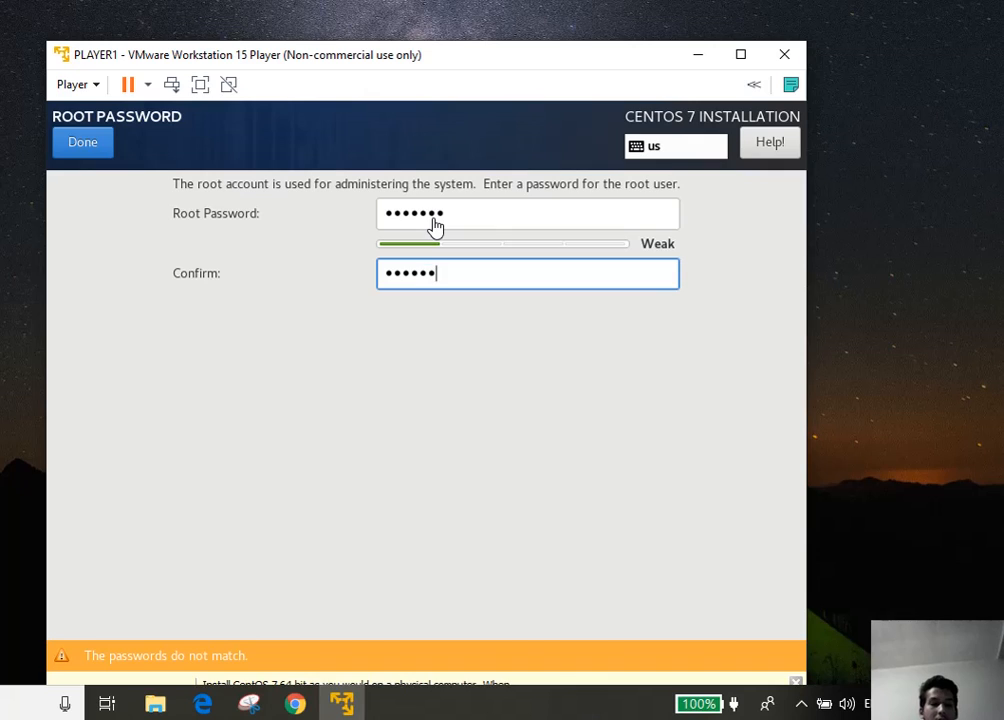
text(•)
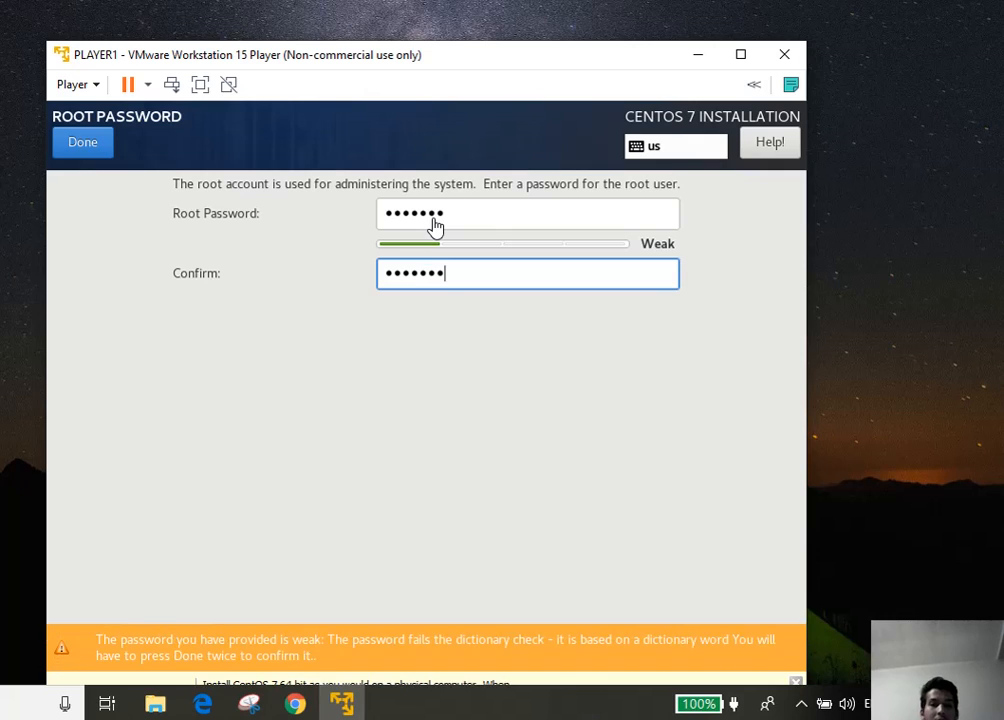
click(80, 143)
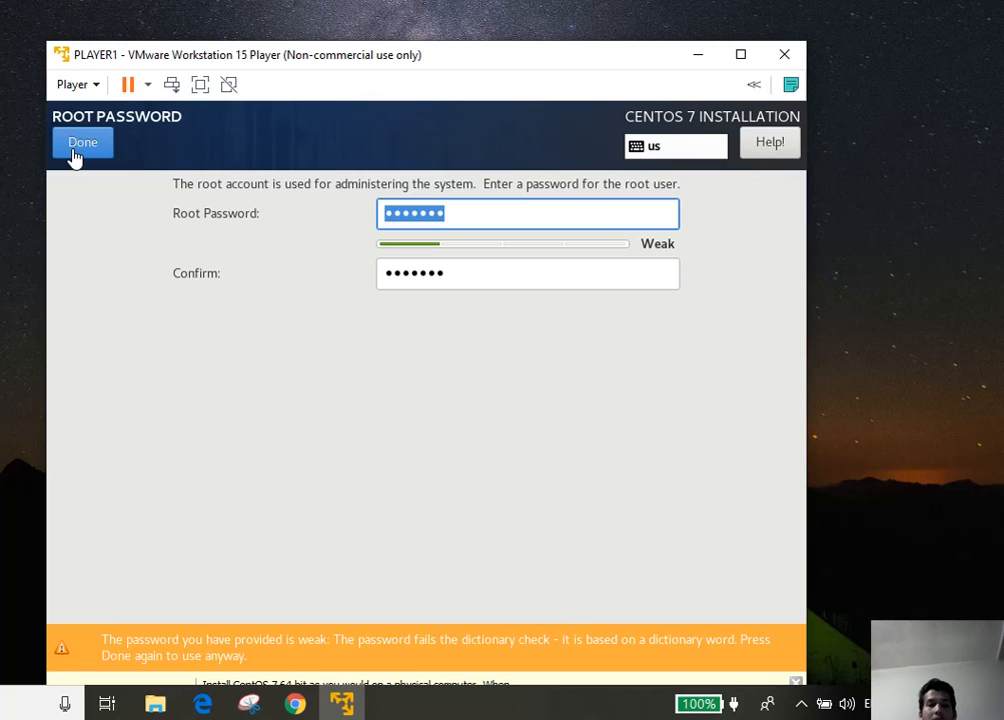
click(74, 152)
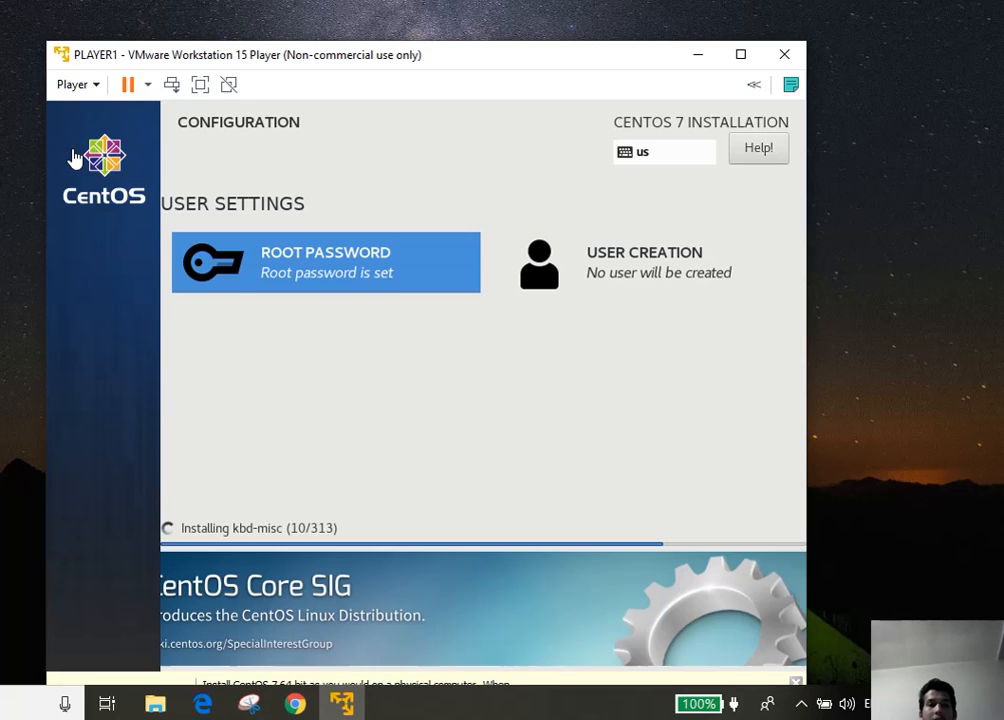
Create a user with the chosen full name, administrator rights and a password, accepting the short-password warning
click(654, 265)
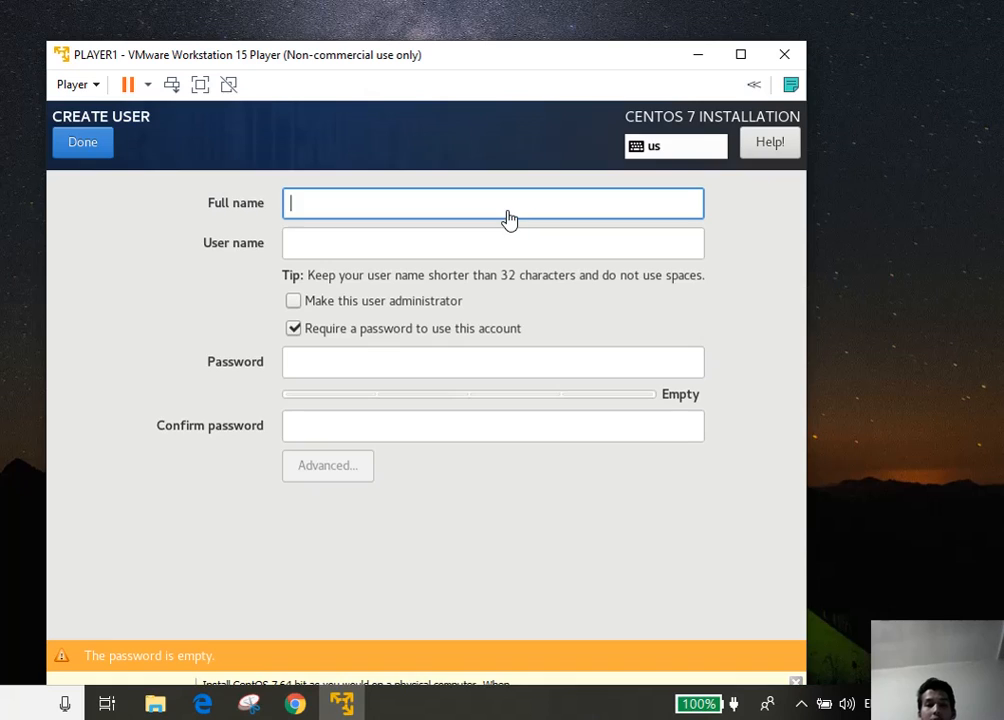
text(p)
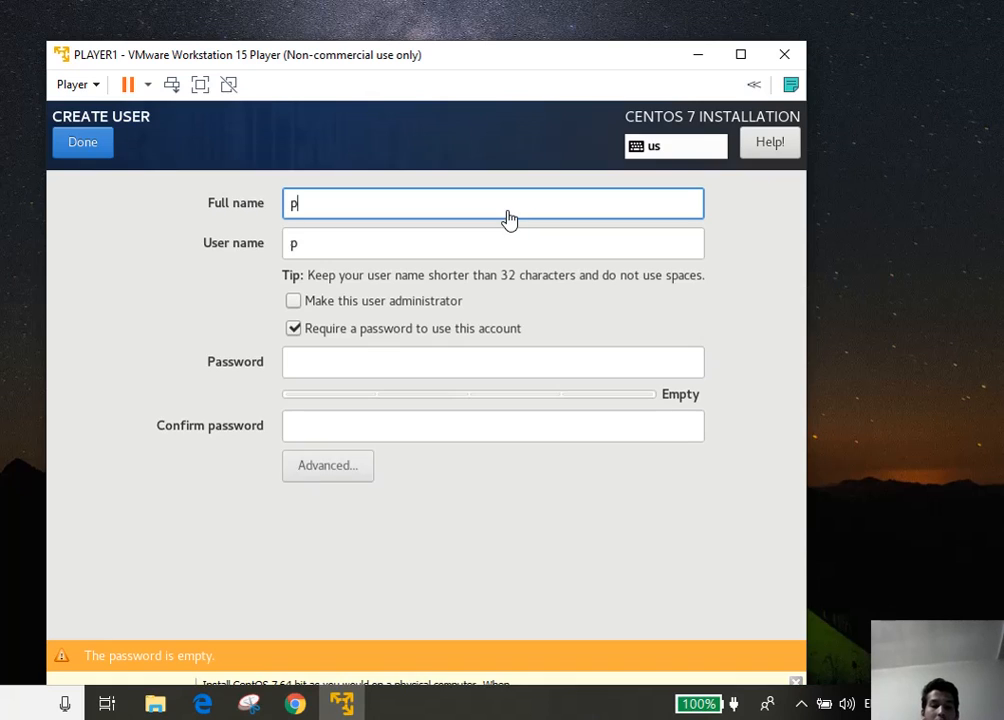
text(layer1)
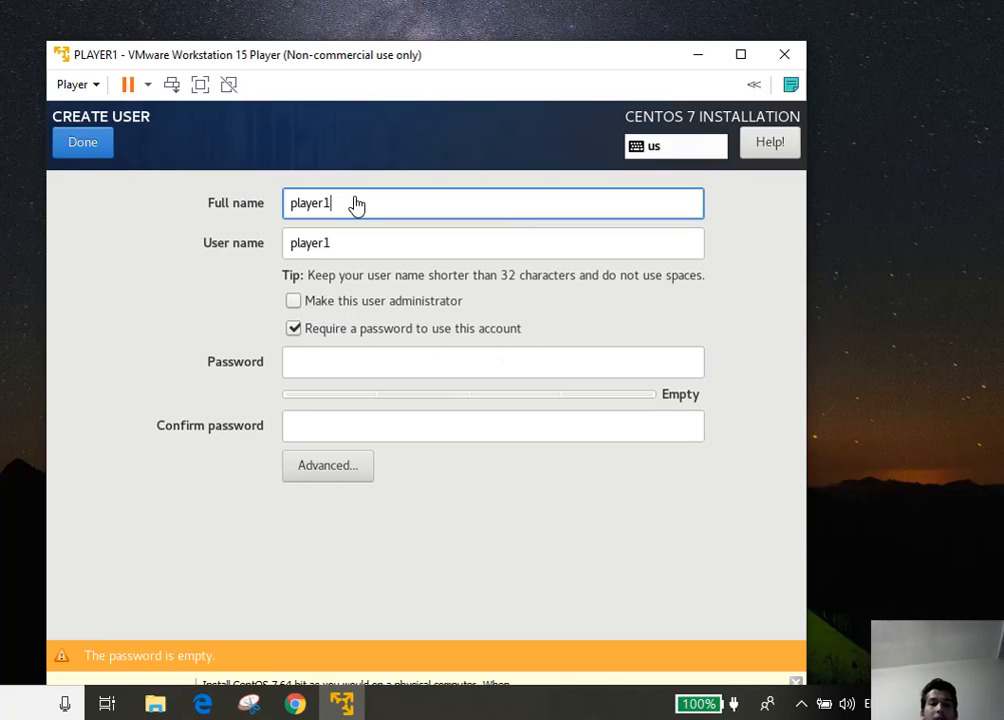
key(BackSpace)
key(BackSpace)
key(BackSpace)
key(BackSpace)
key(BackSpace)
key(BackSpace)
key(BackSpace)
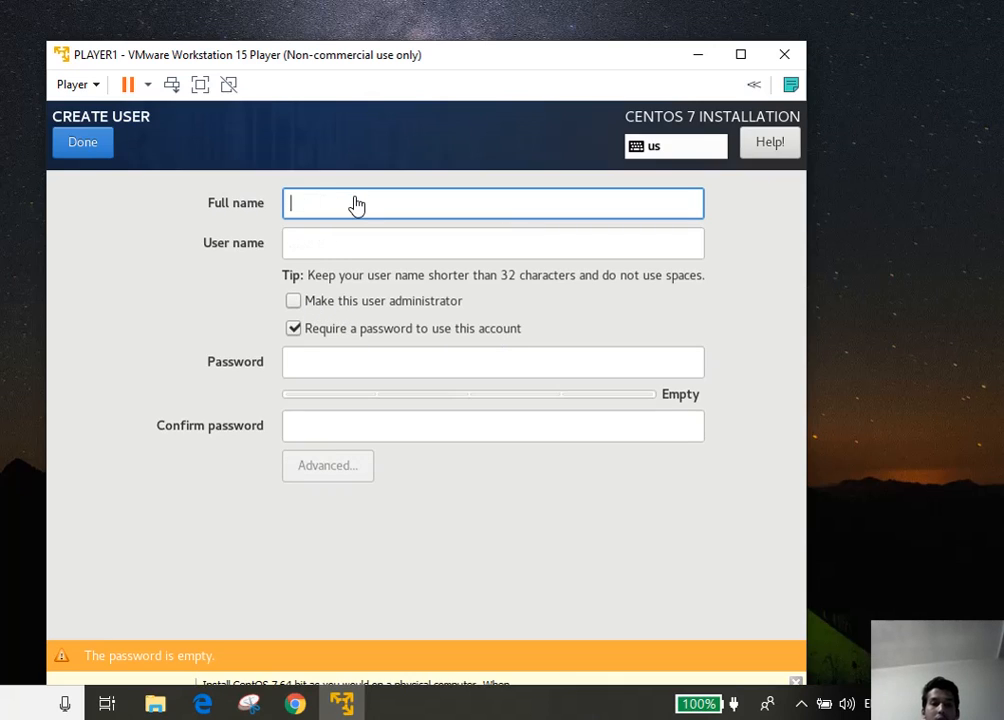
text(admin)
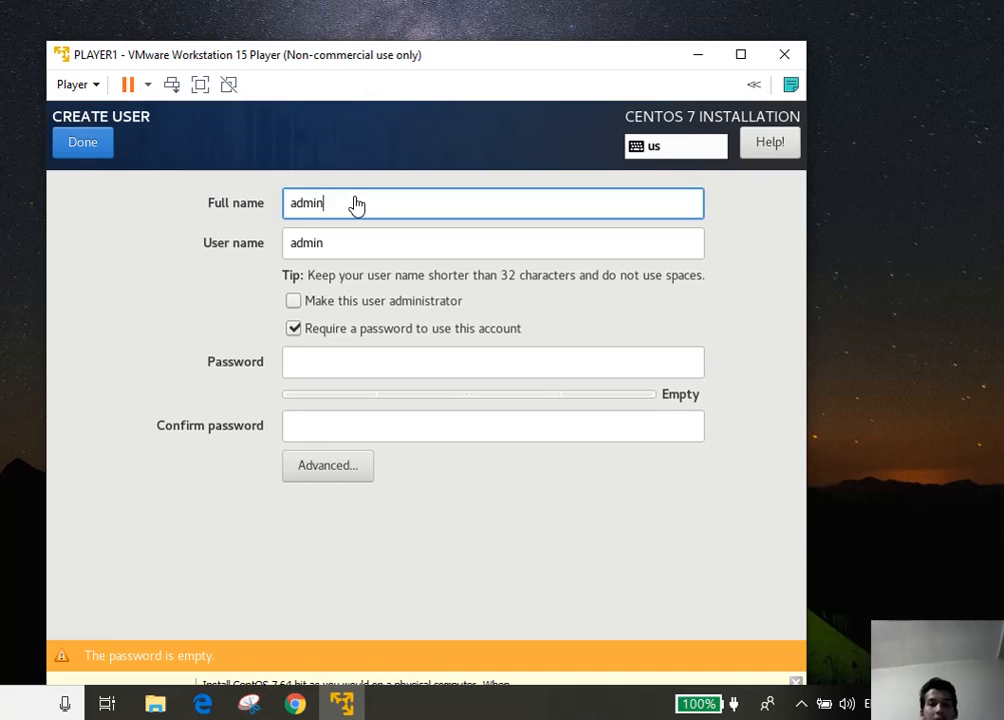
key(Tab)
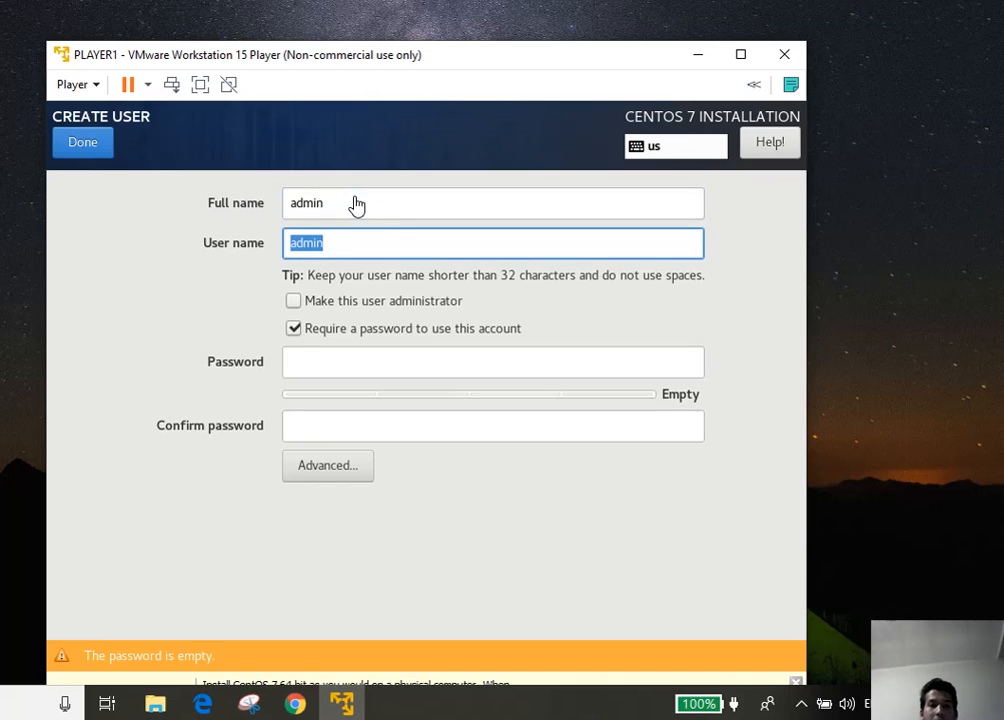
click(301, 308)
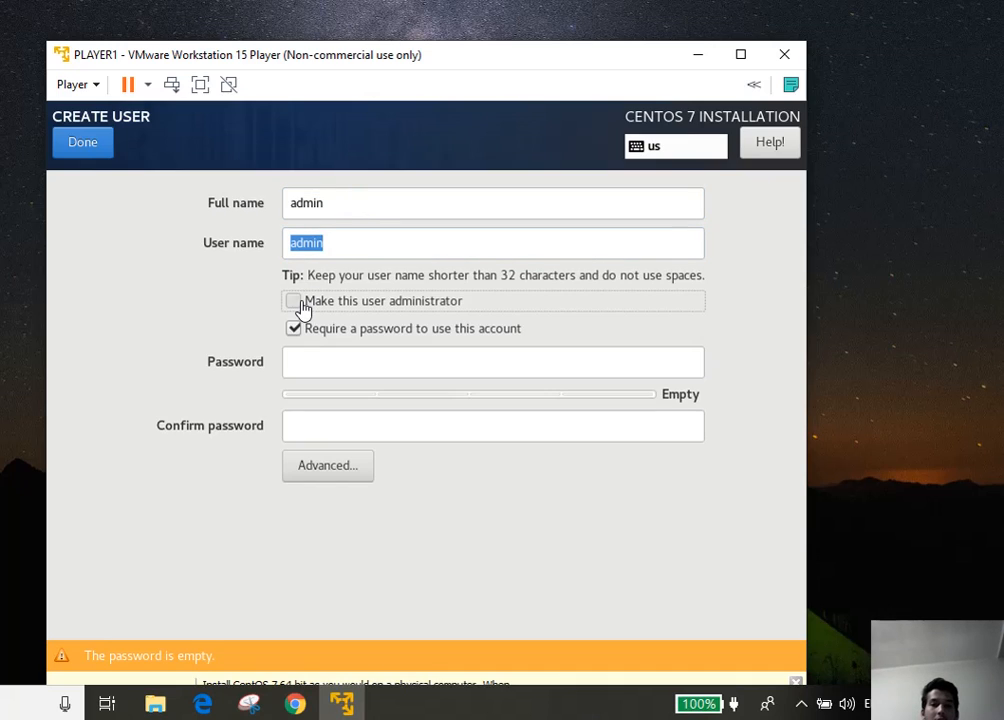
click(365, 372)
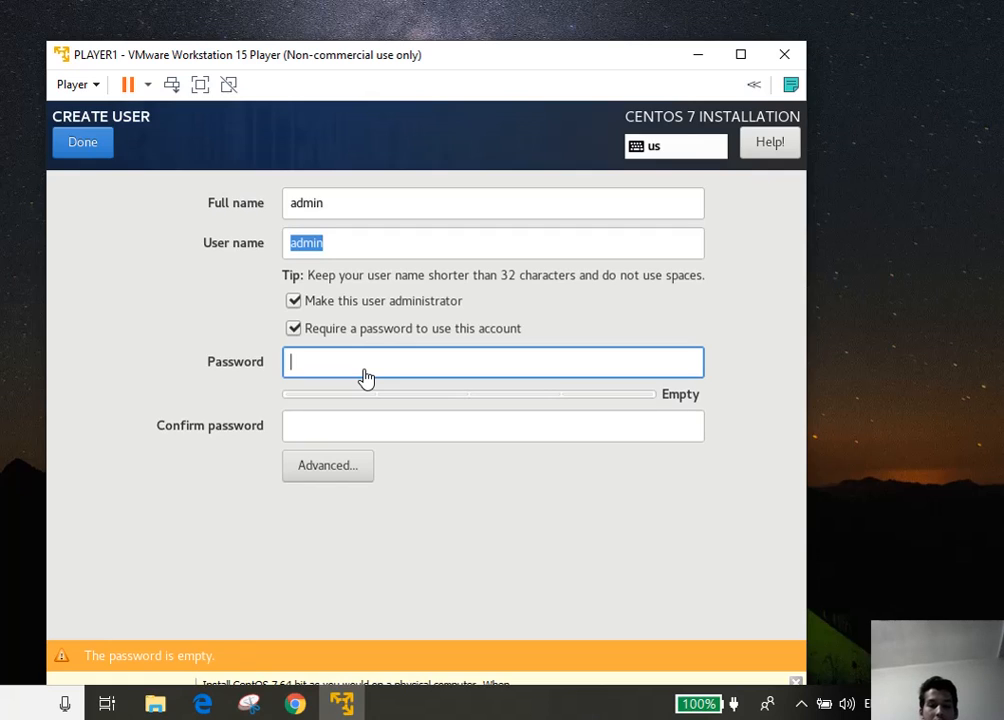
text(admin)
key(Tab)
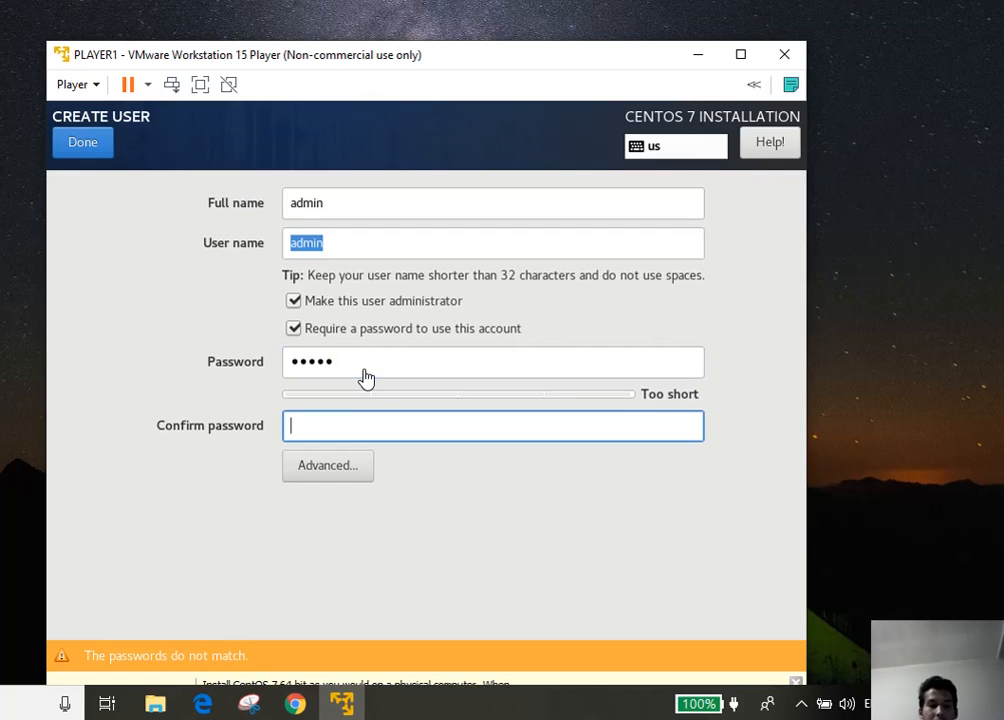
text(admin)
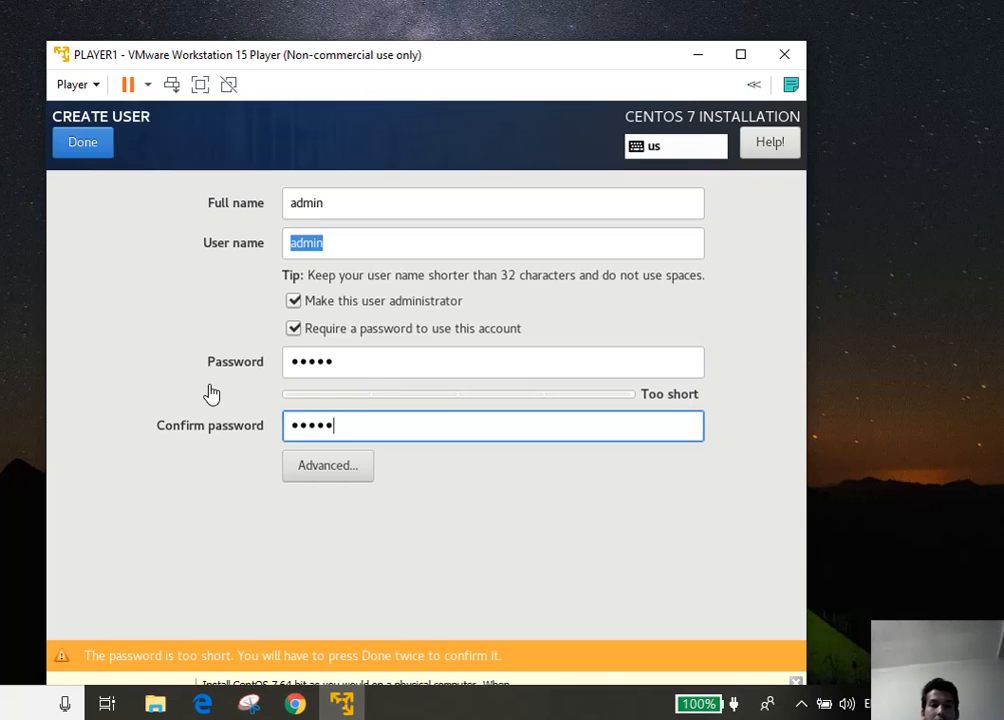
click(80, 144)
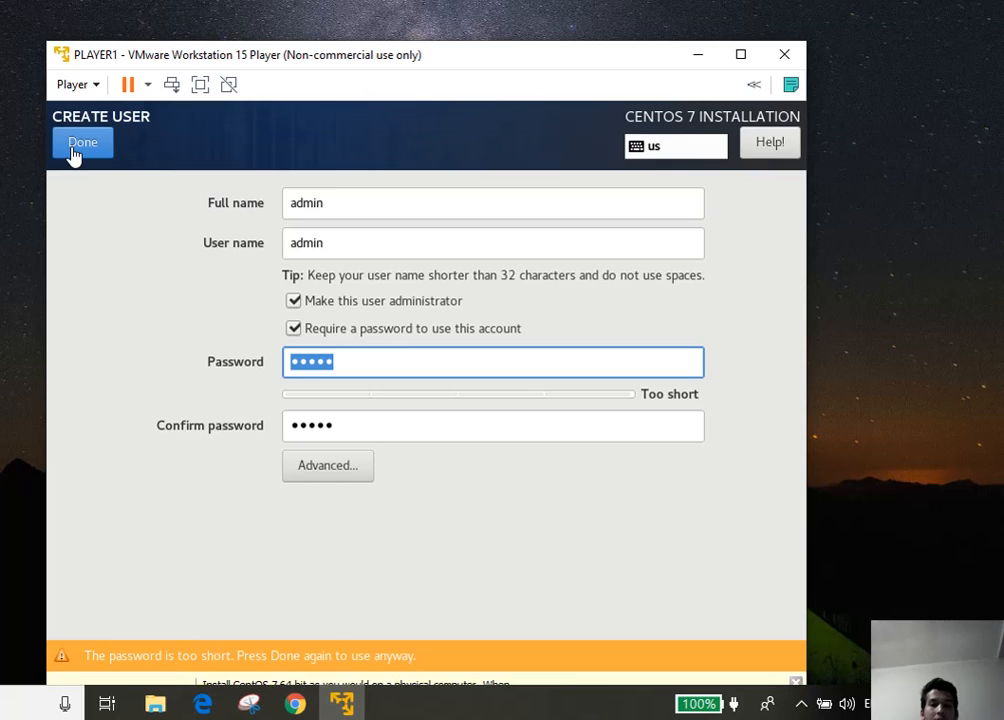
click(80, 145)
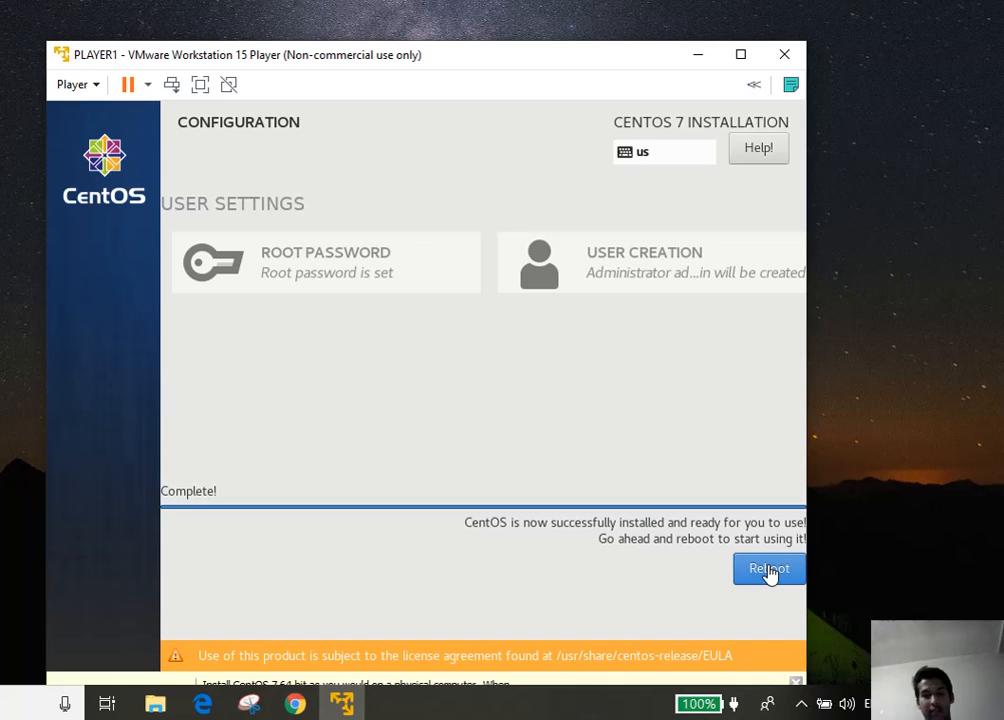
Reboot the virtual machine once the CentOS installation reports Complete!
click(769, 569)
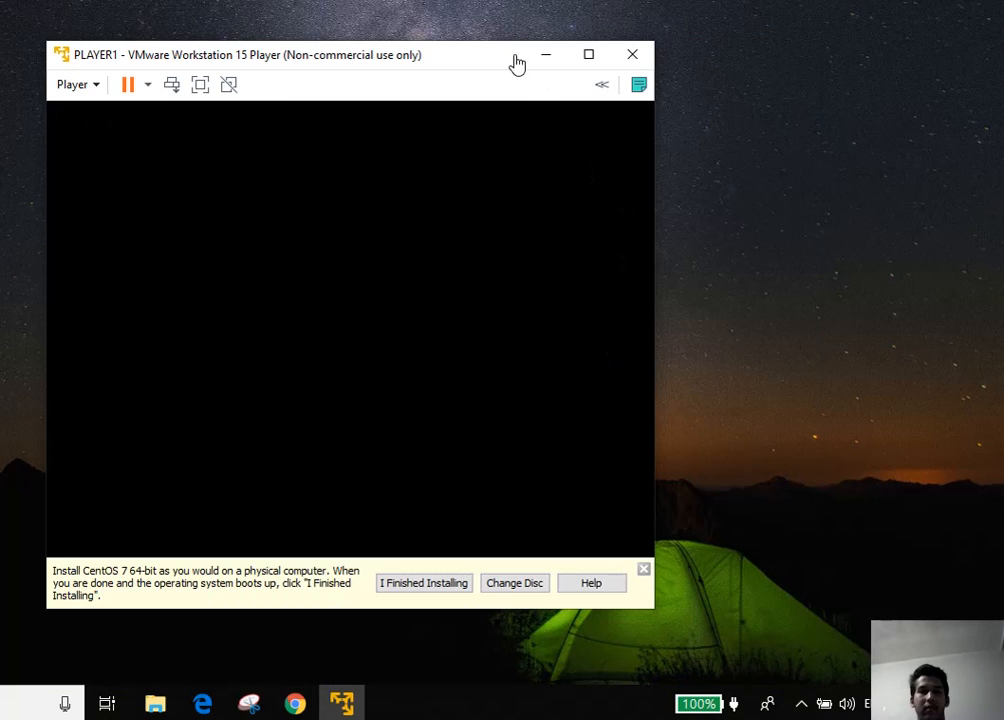
Boot the default CentOS Linux GRUB entry and shrink the Player window to the far left
drag(516, 62, 691, 60)
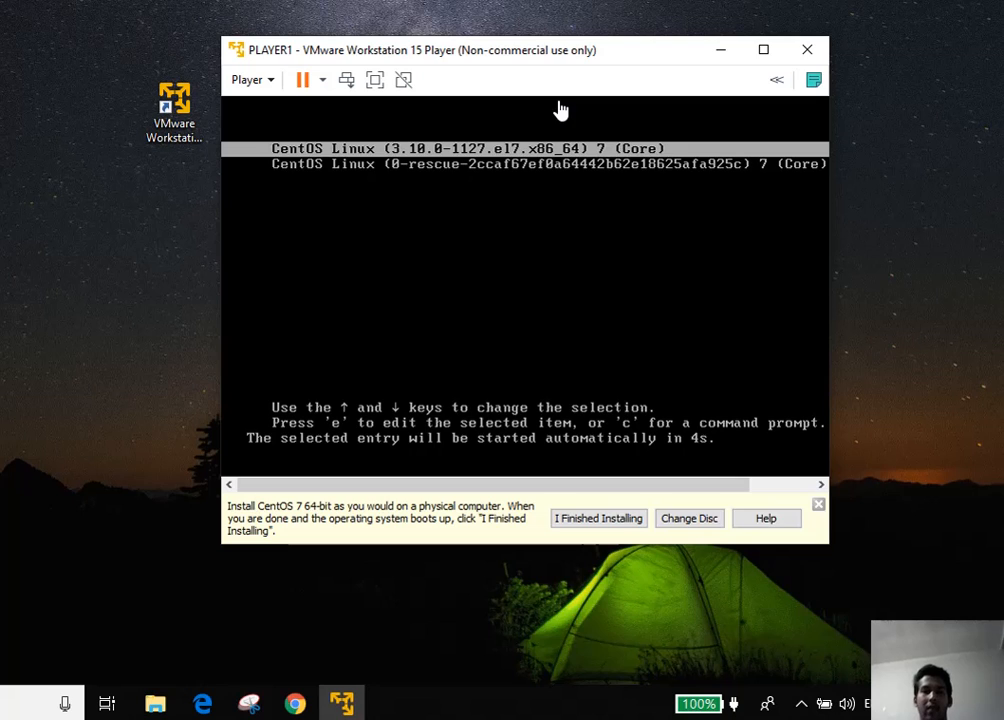
key(Return)
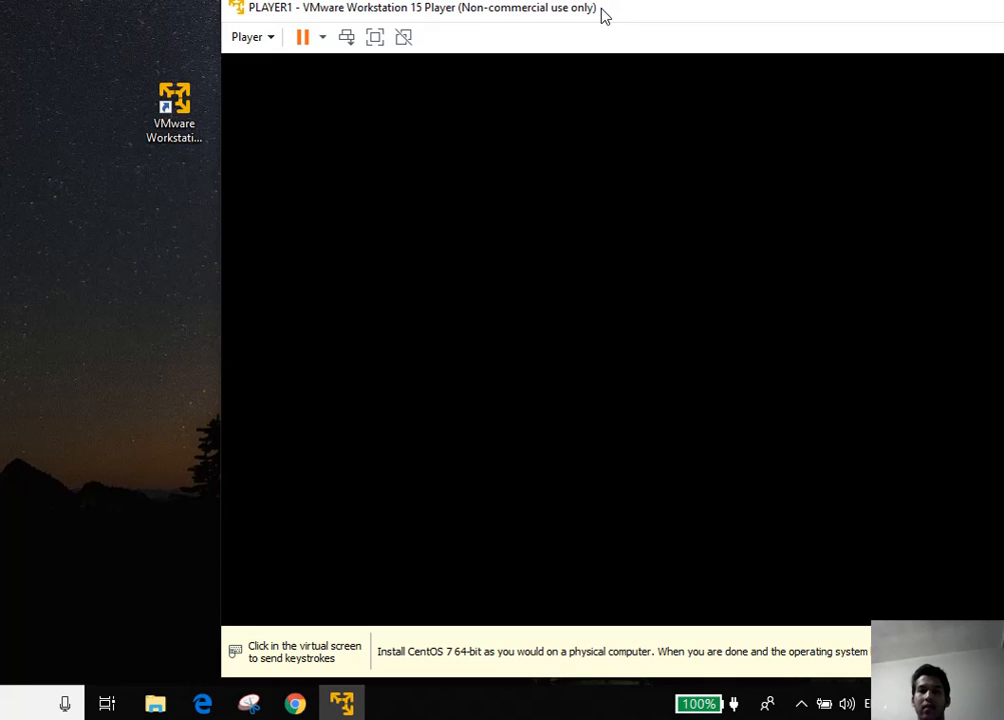
drag(604, 14, 477, 38)
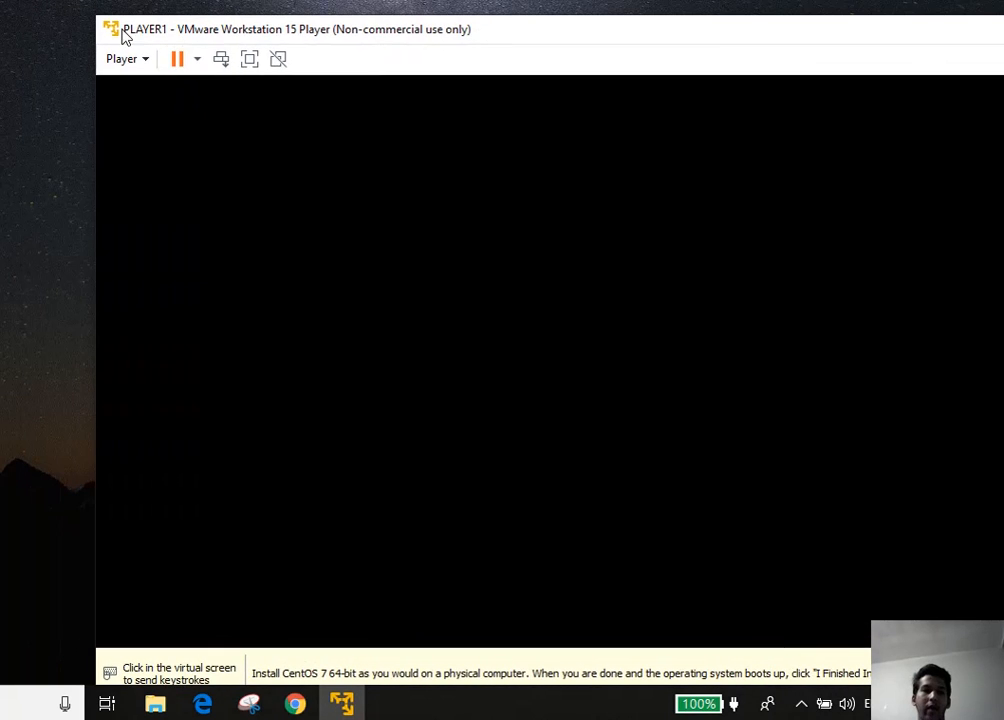
drag(99, 18, 376, 24)
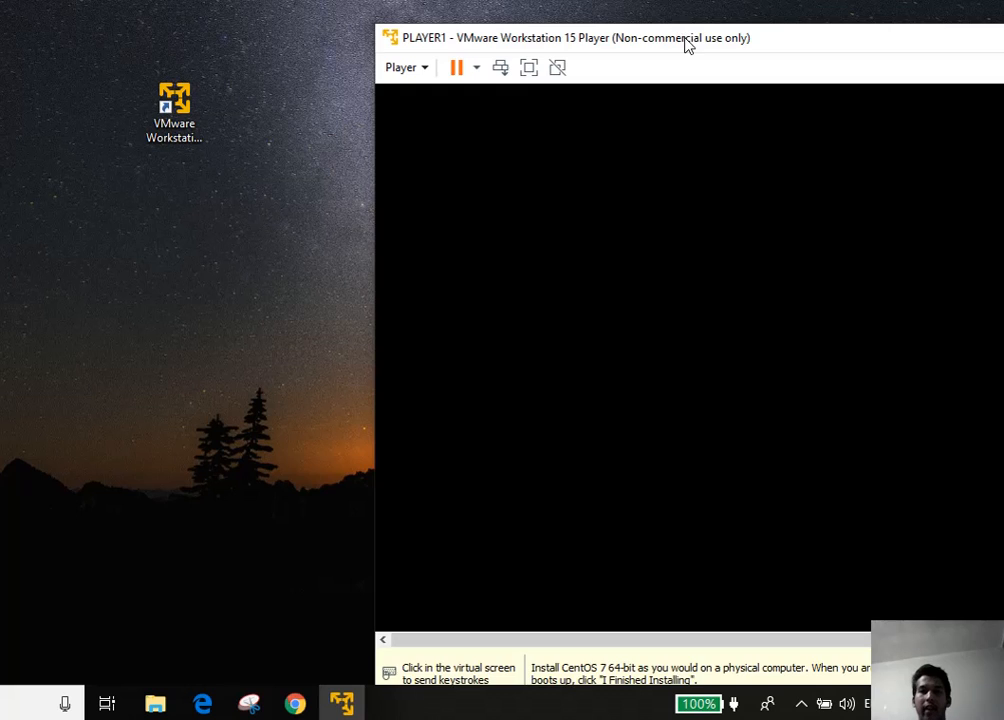
drag(685, 40, 350, 37)
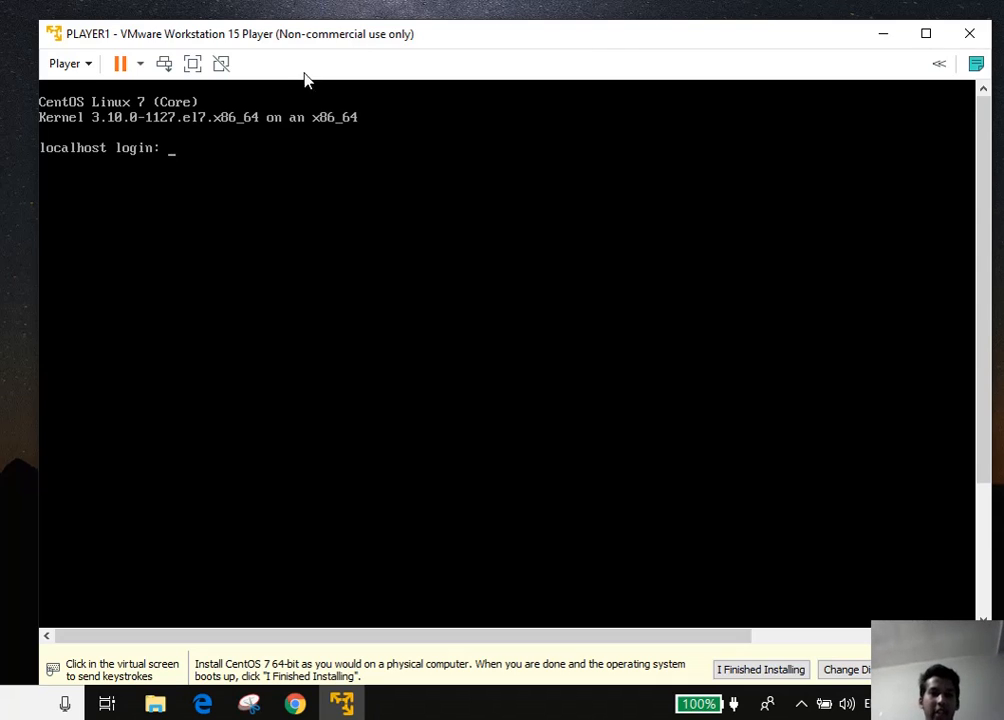
Log in to the CentOS console as root with its password
click(222, 156)
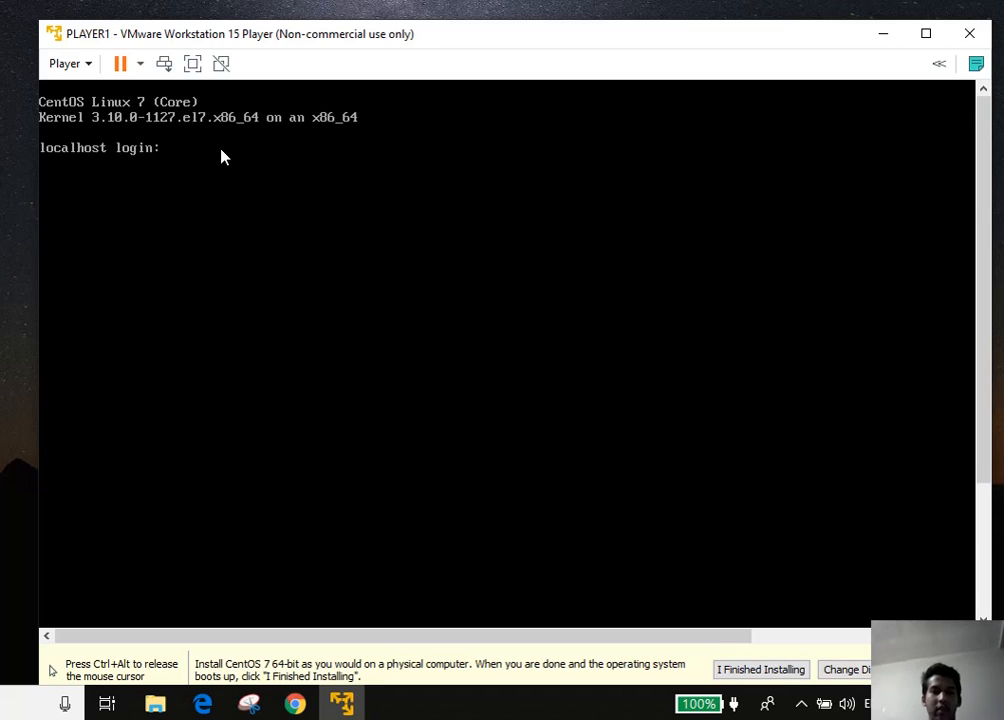
text(rr)
key(BackSpace)
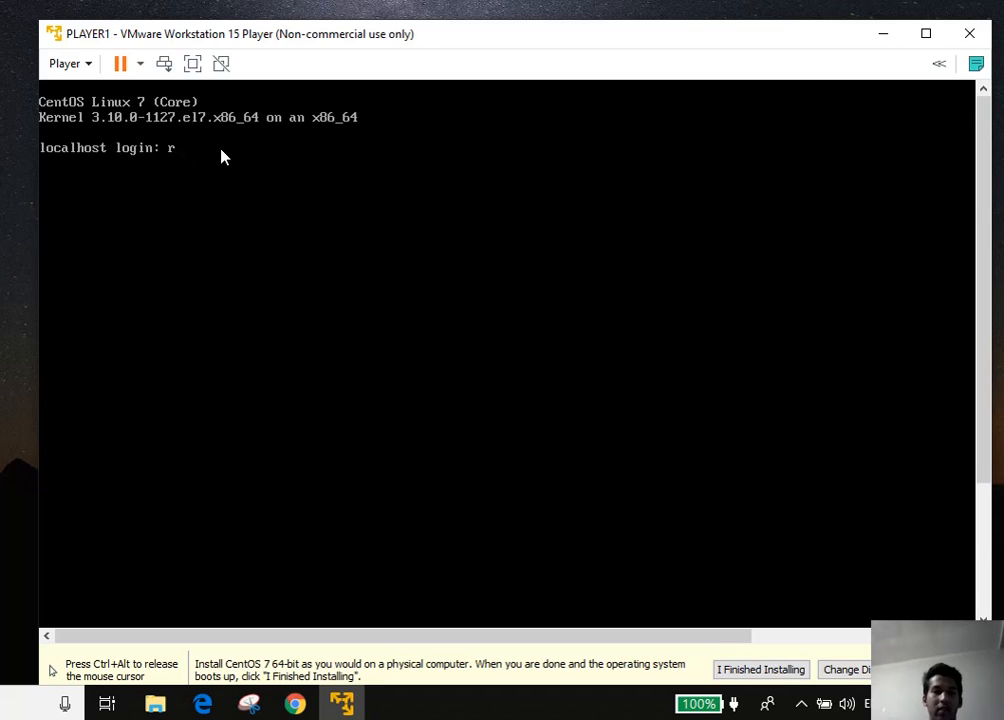
text(oot)
key(Return)
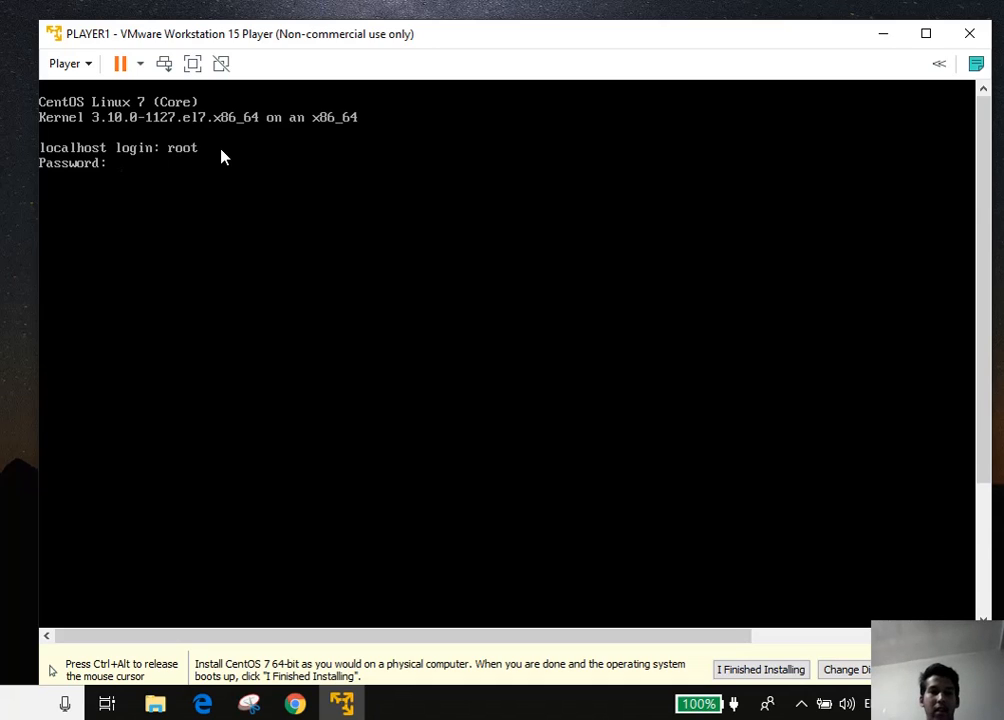
key(Return)
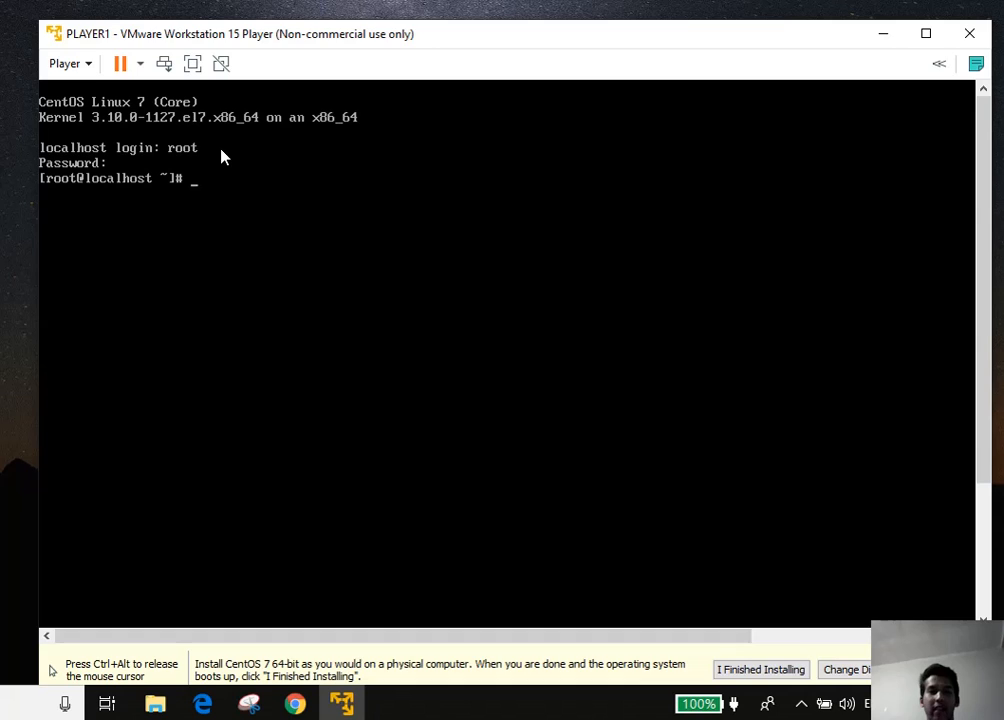
Release input to the host and open the network adapter's device menu
key(ctrl+alt)
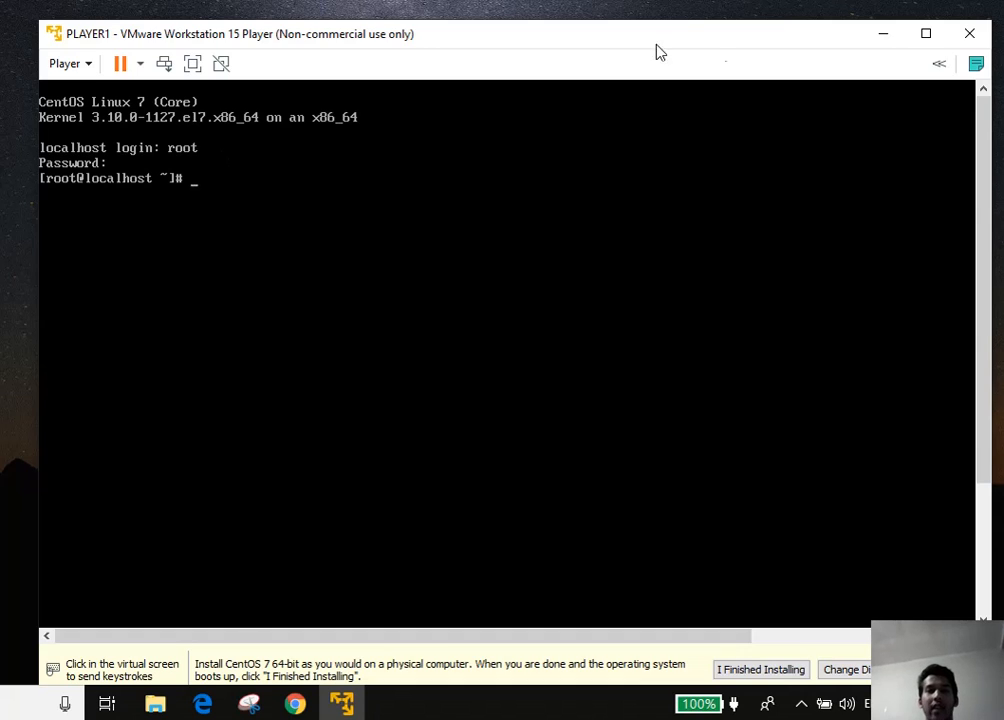
click(939, 68)
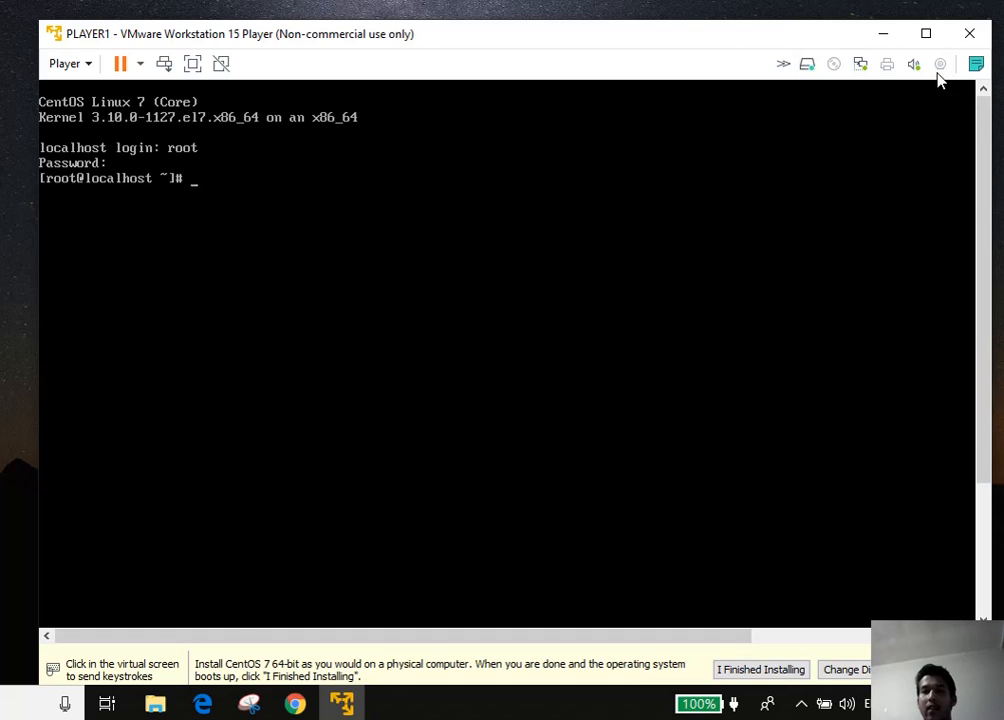
click(861, 68)
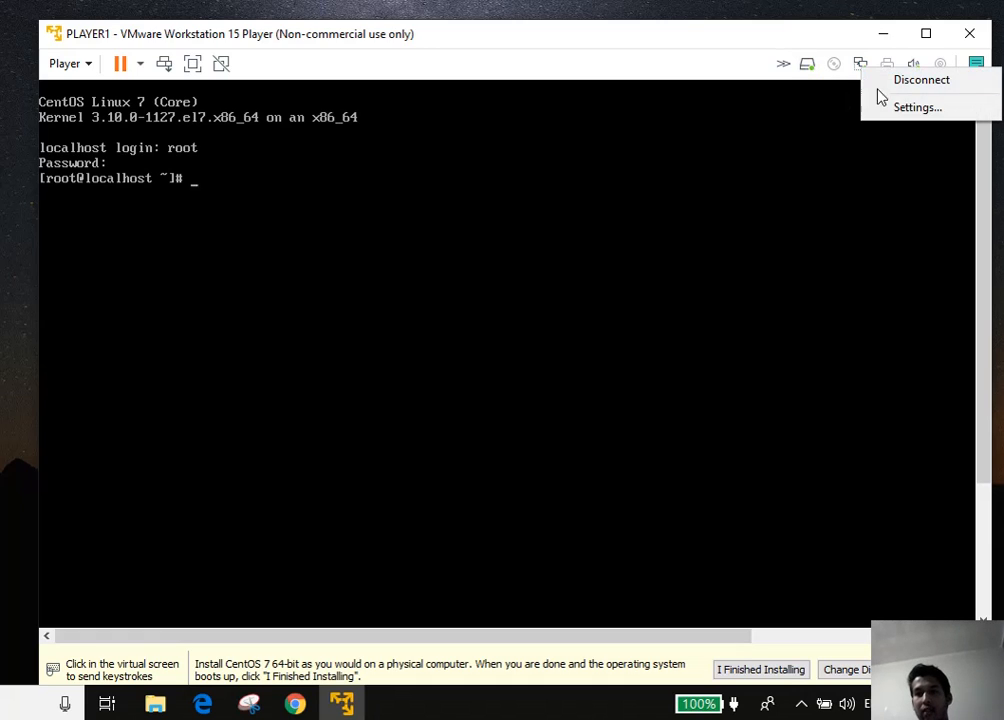
Open the network adapter settings and close them with NAT left selected
click(885, 107)
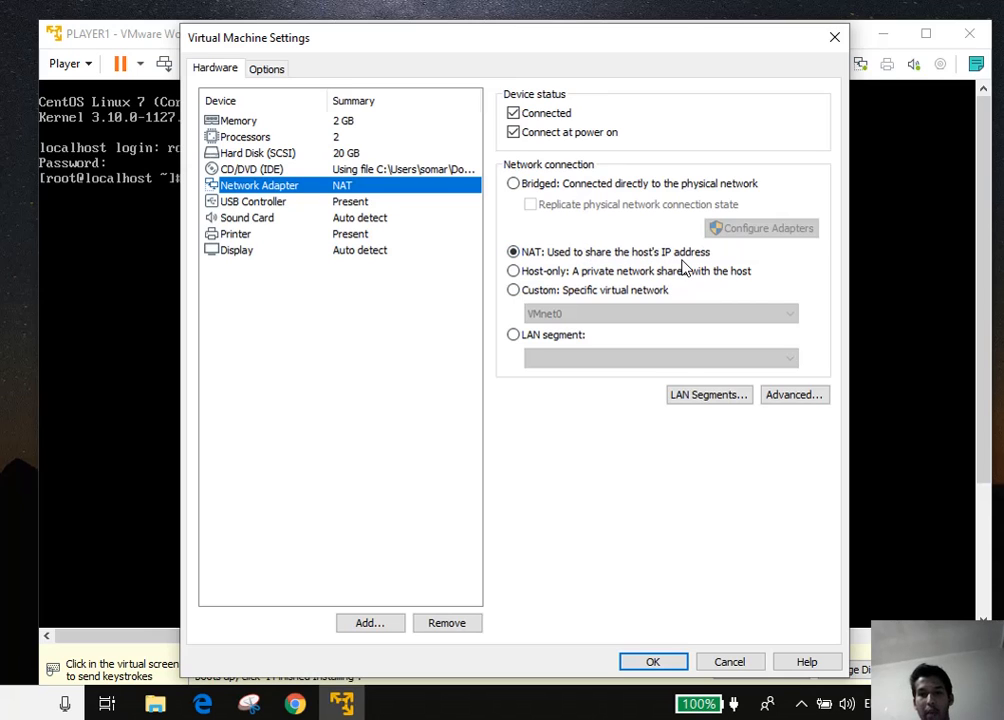
click(645, 662)
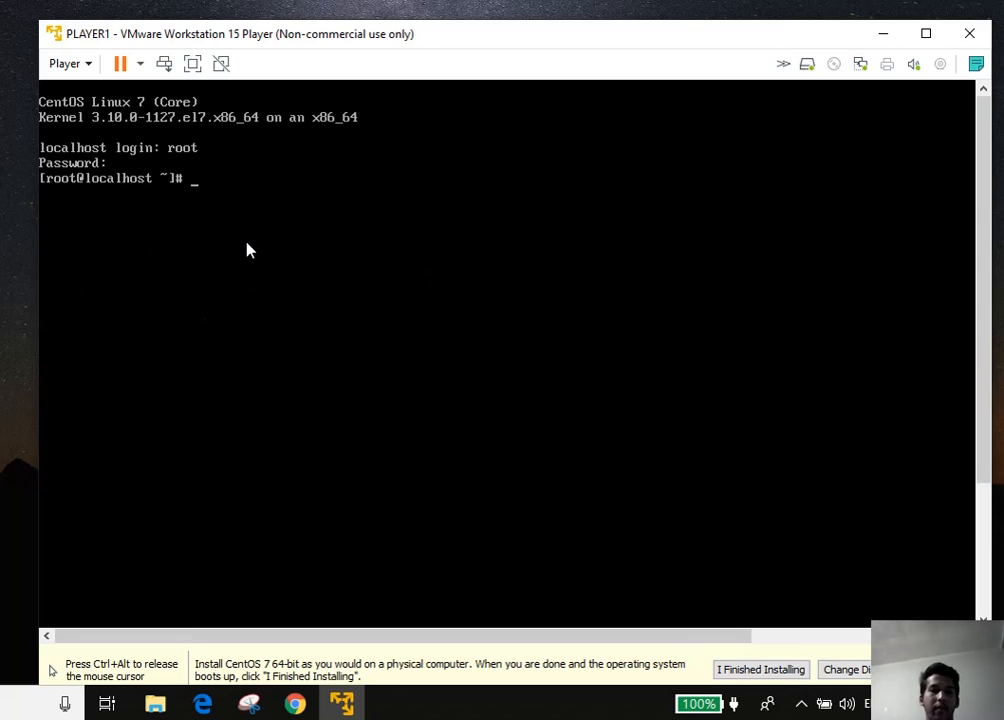
Clear the console and run 'ip address', showing ens33 at 192.168.5.129/24
text(clear)
key(Return)
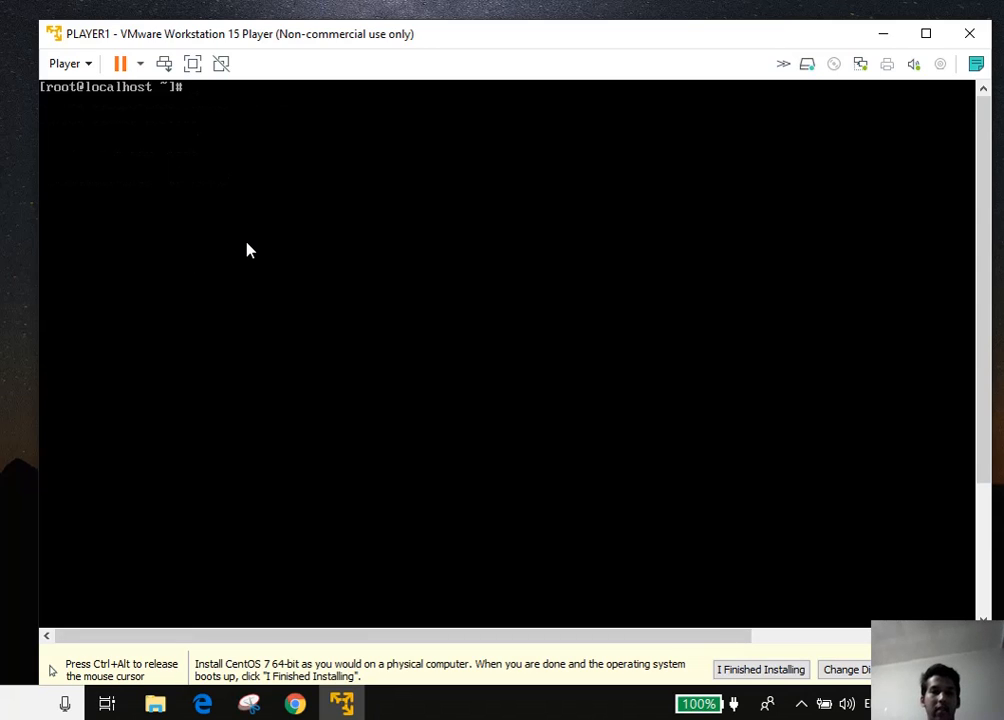
key(ctrl+alt)
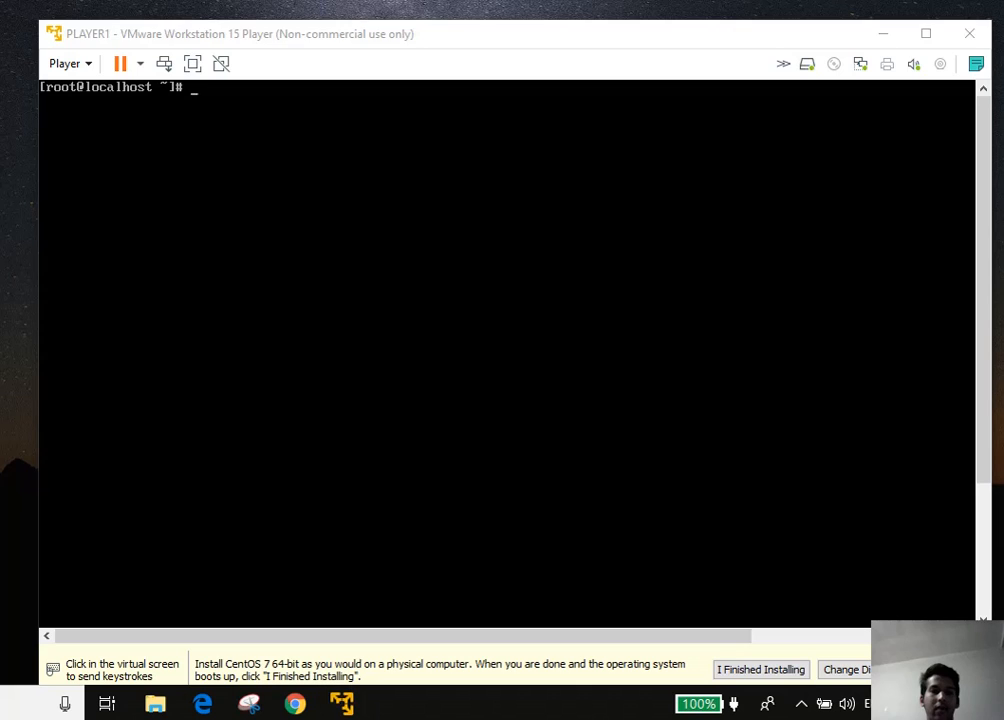
click(296, 163)
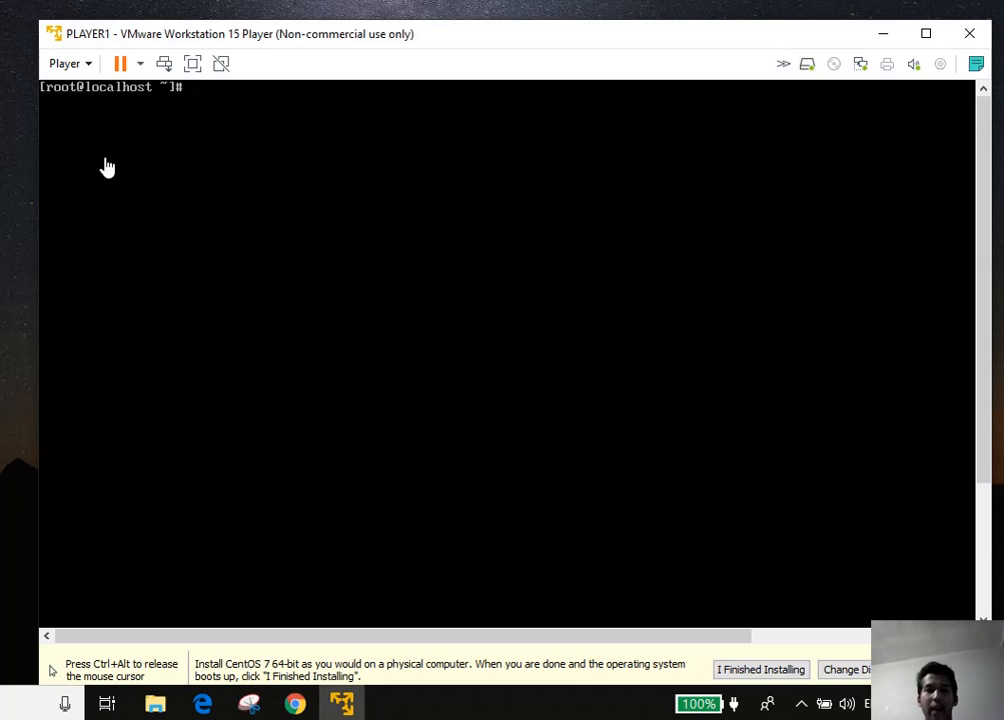
key(ctrl+alt)
click(354, 101)
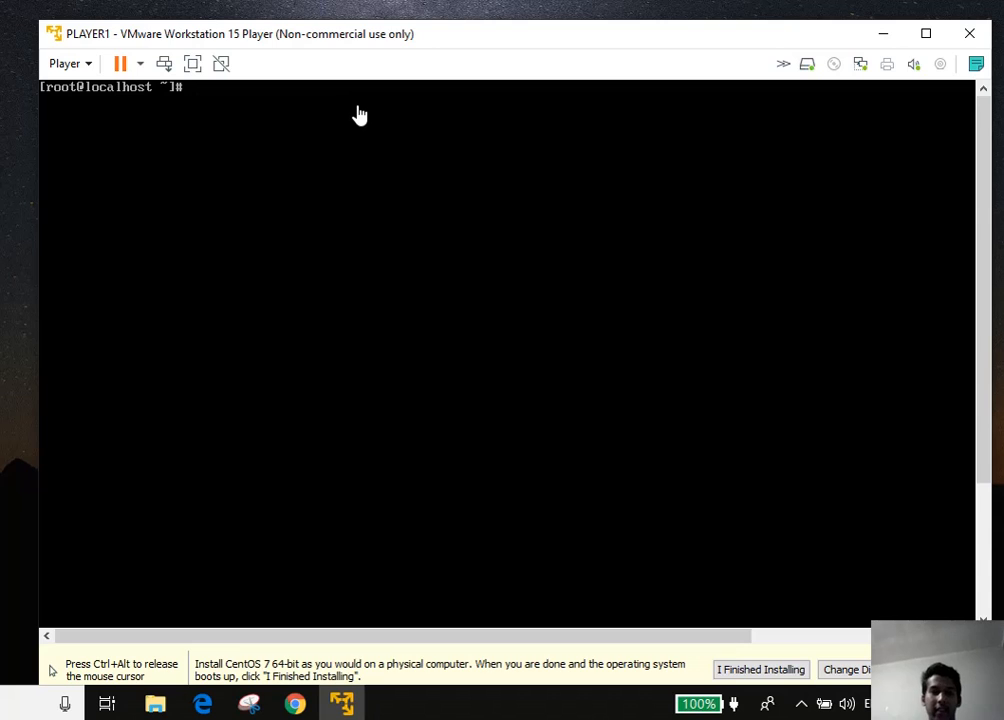
text(ip add)
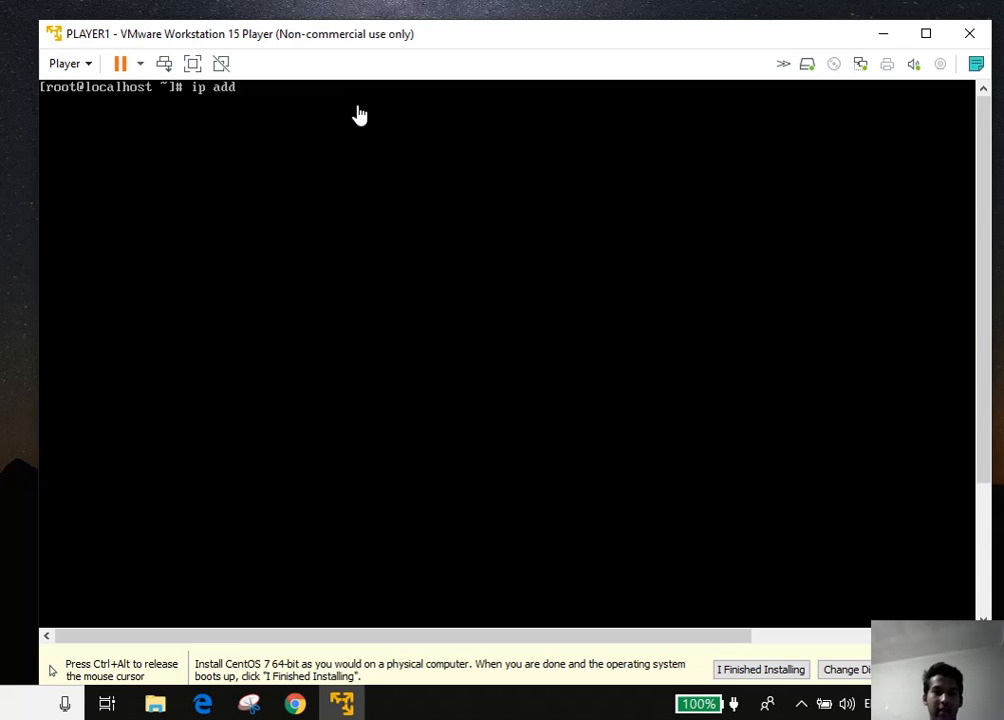
text(ress)
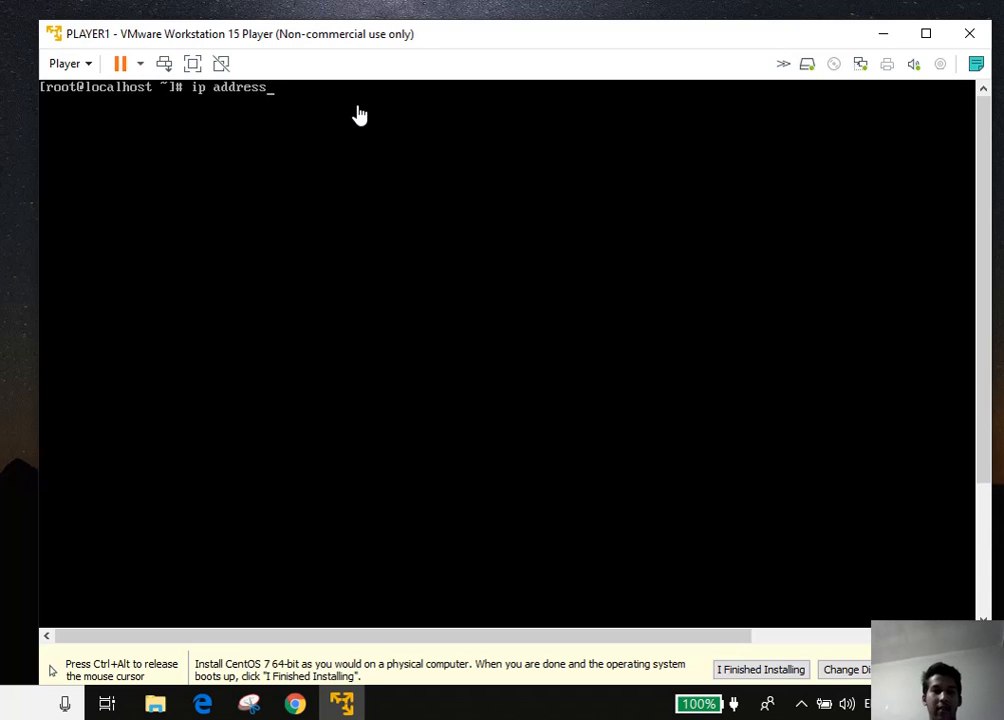
key(Return)
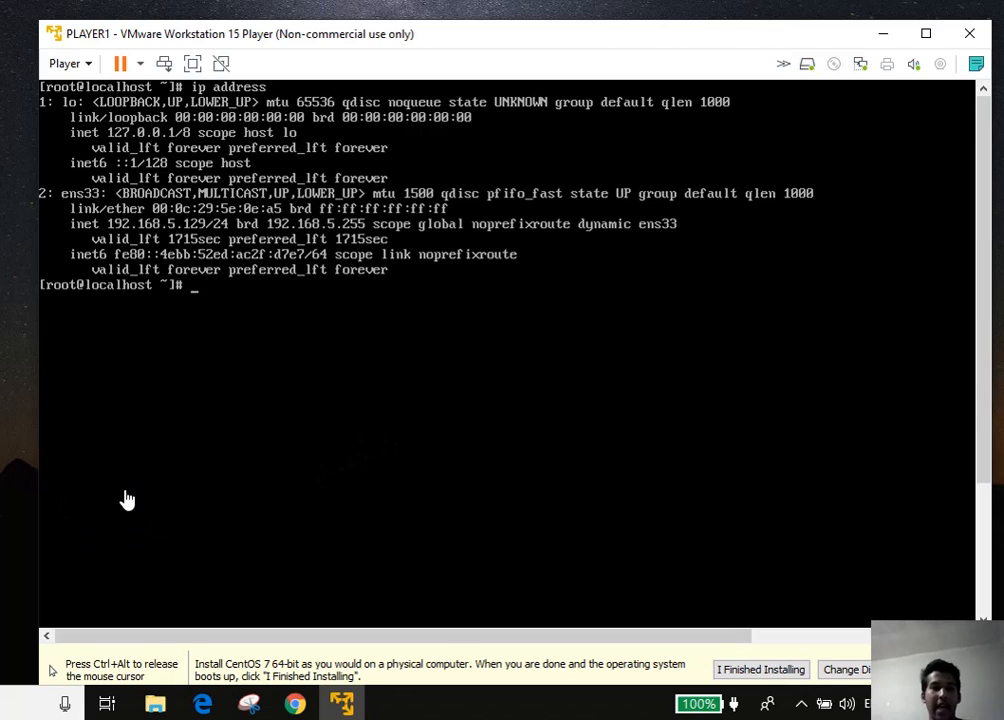
click(15, 501)
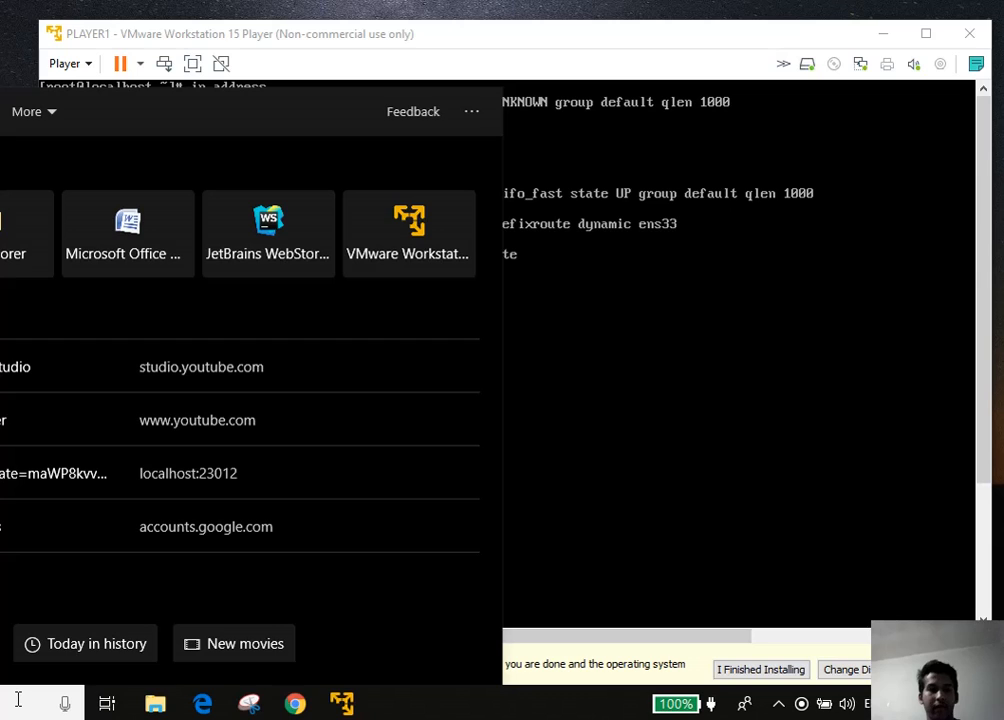
Launch Command Prompt and resize it beside the VM console
click(20, 704)
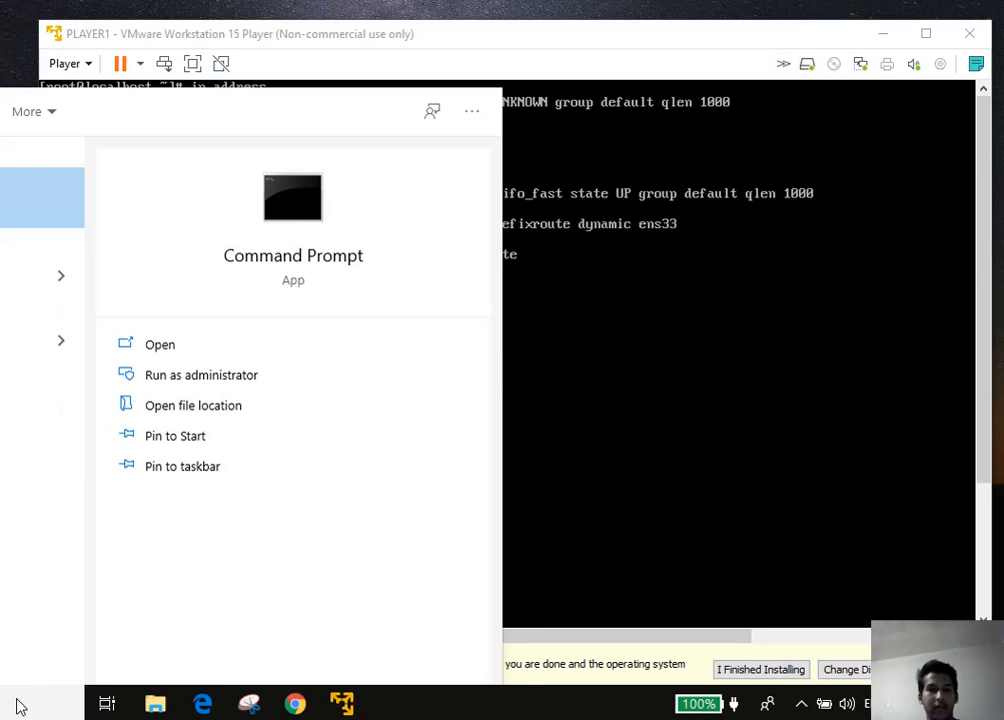
click(198, 353)
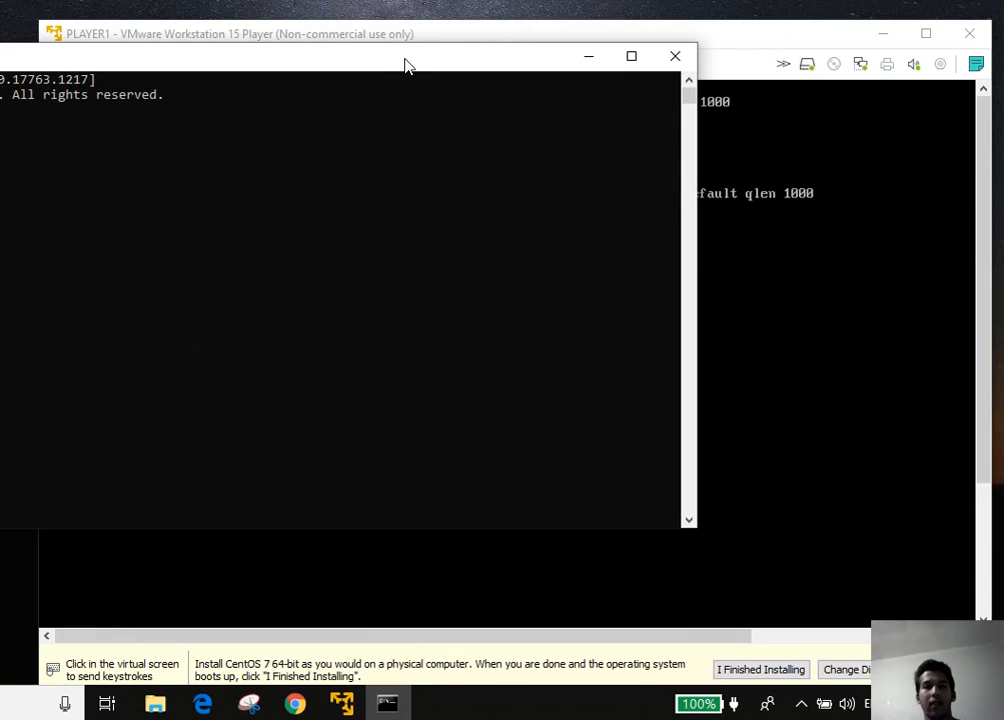
drag(406, 63, 695, 119)
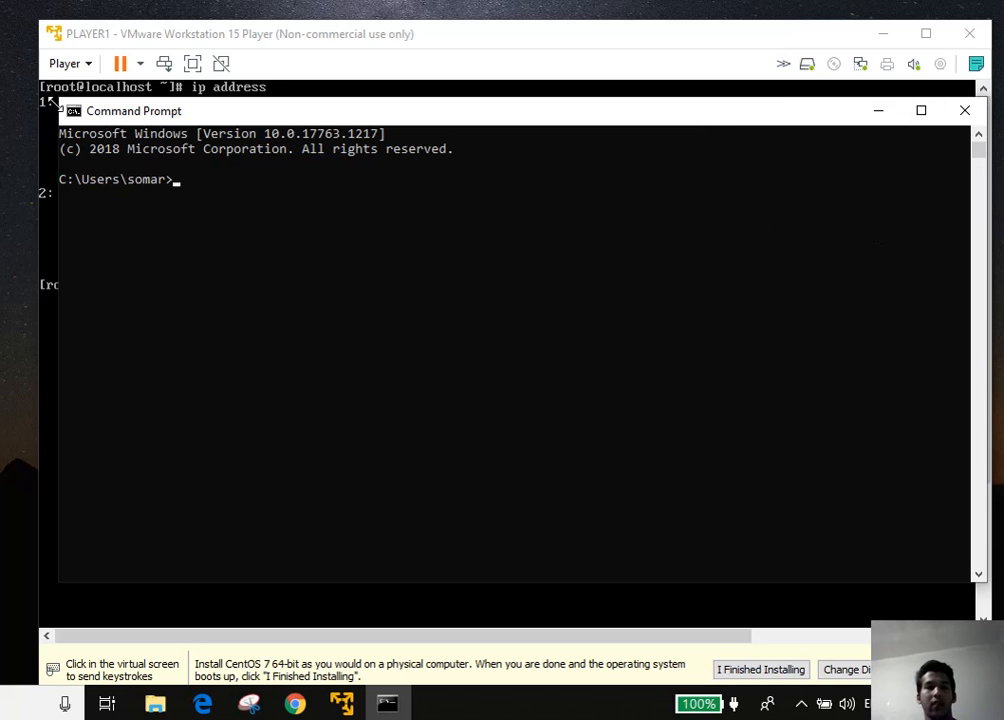
drag(58, 101, 451, 88)
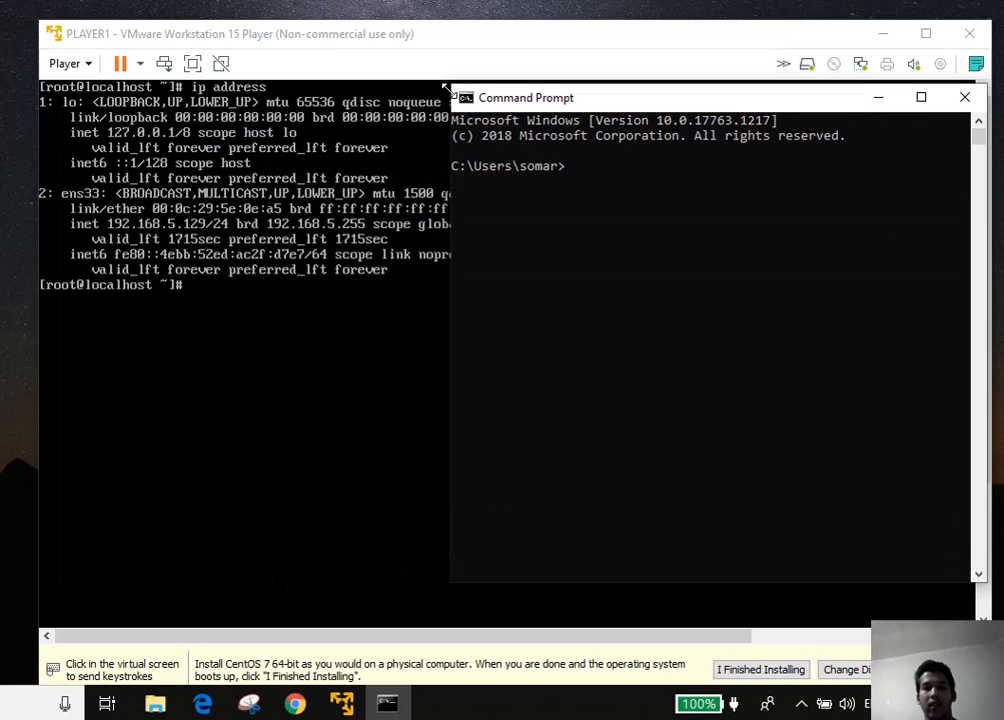
click(637, 183)
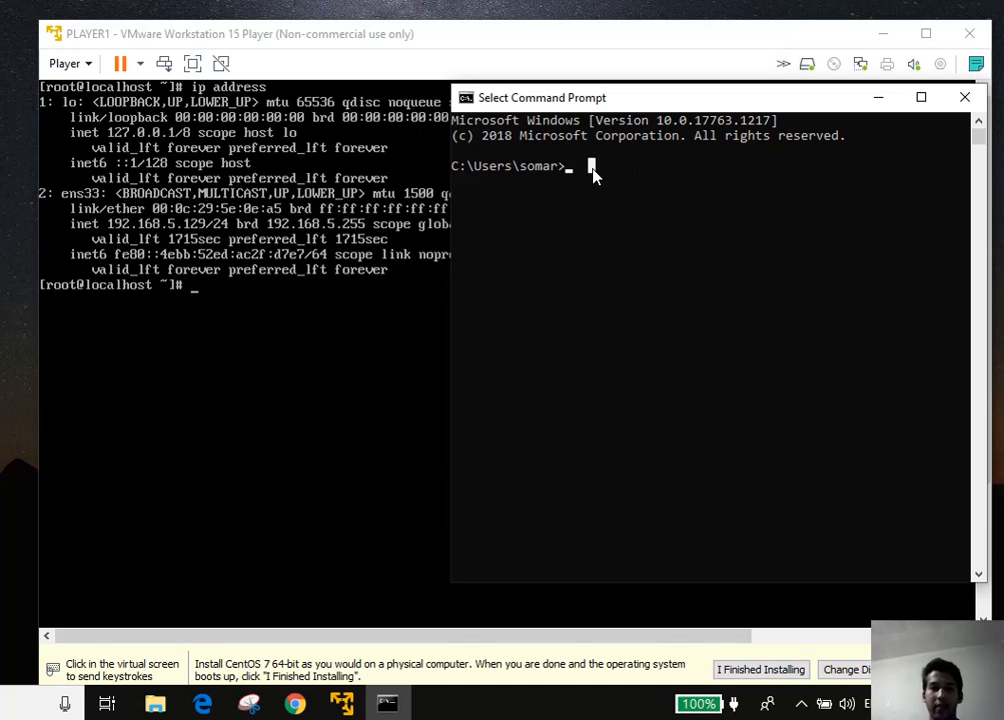
Run 'ipconfig /all' and scroll to VMnet1's IPv4 address 192.168.126.1
text(IP)
key(BackSpace)
key(BackSpace)
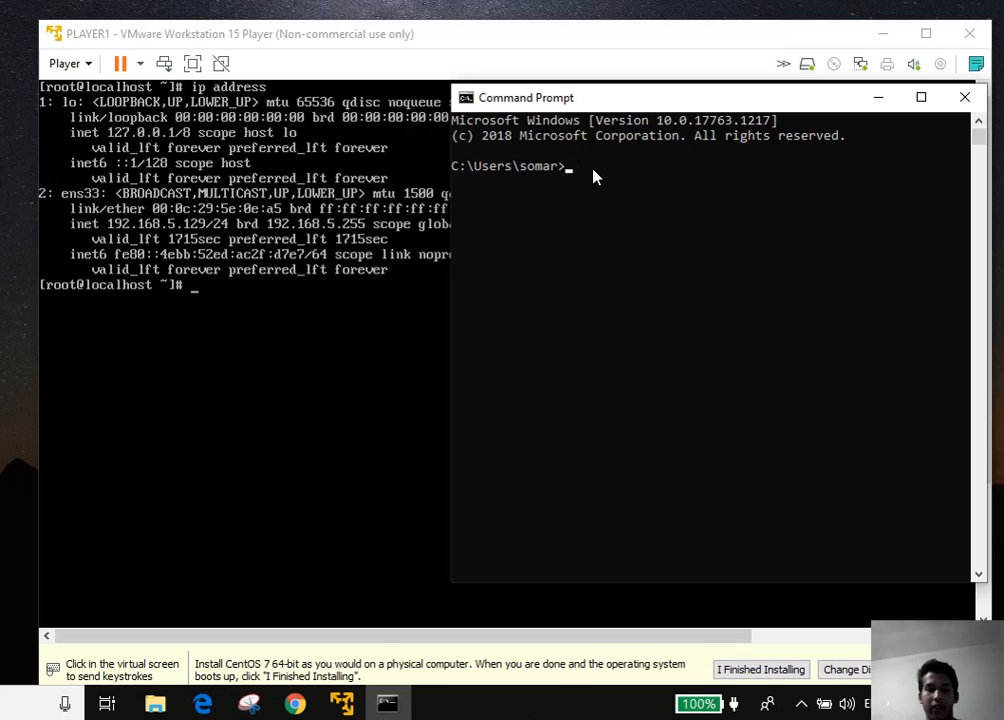
text(ipconfig)
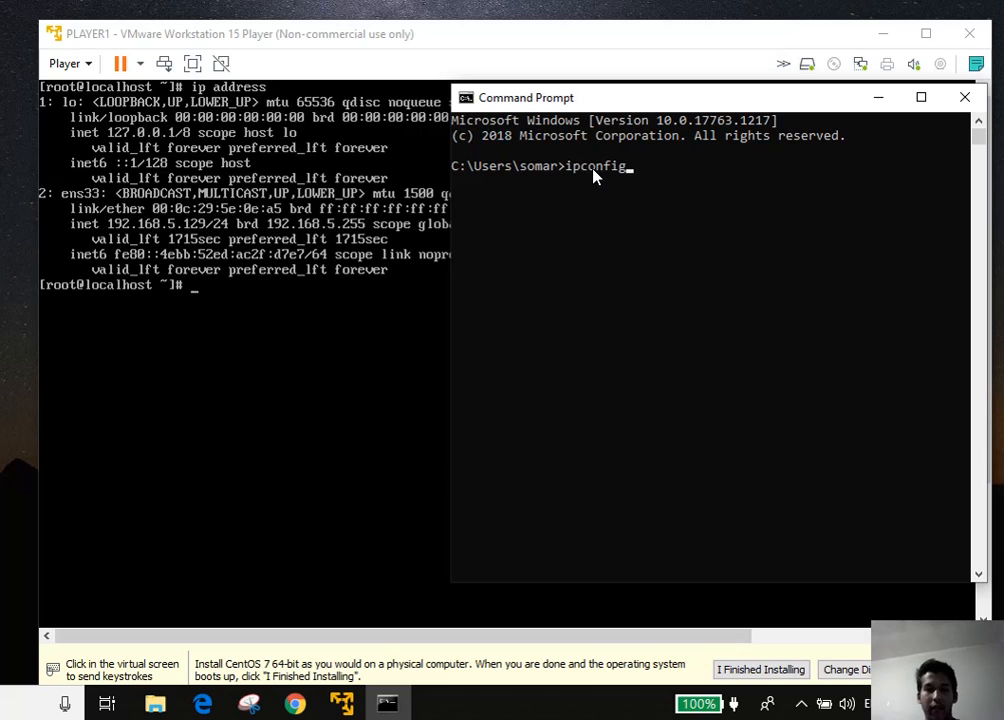
text( /all)
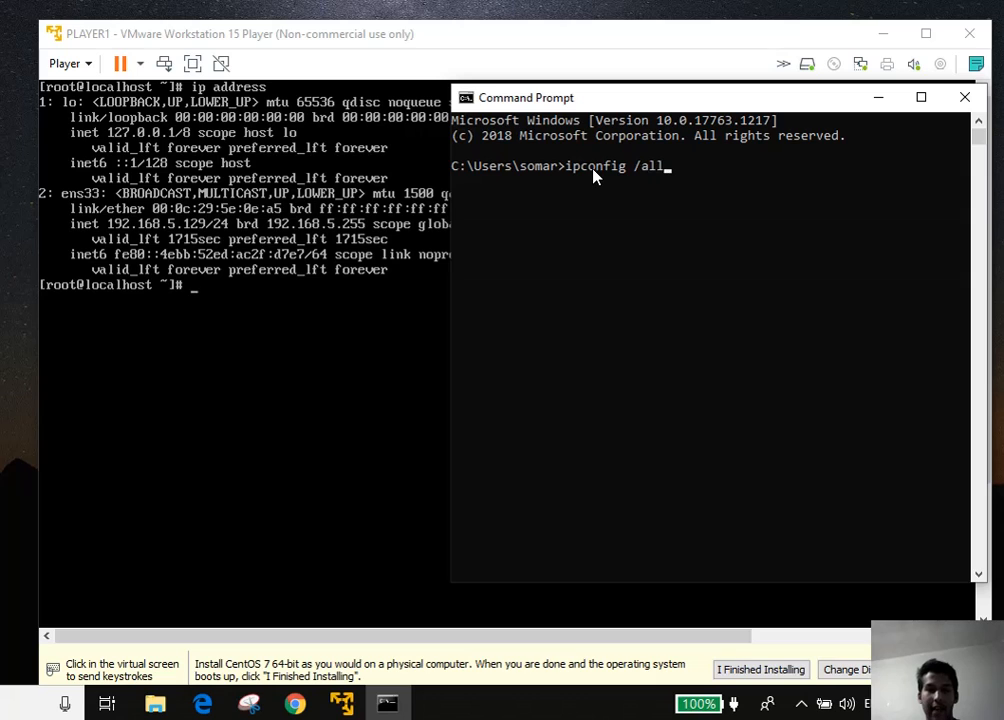
key(Return)
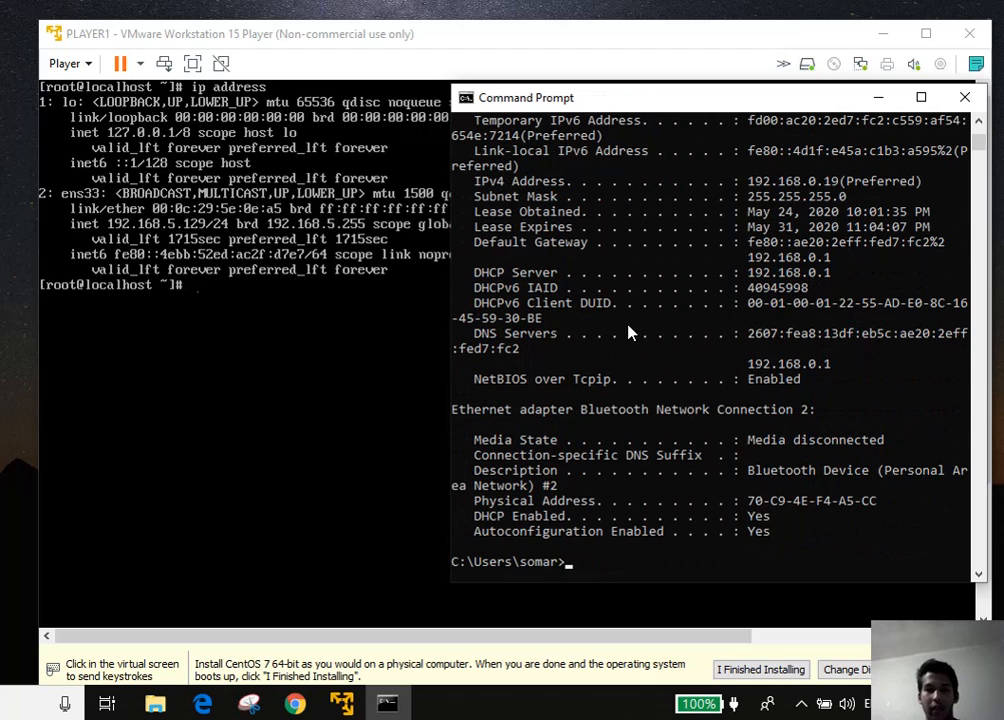
scroll(618, 459, up, 15)
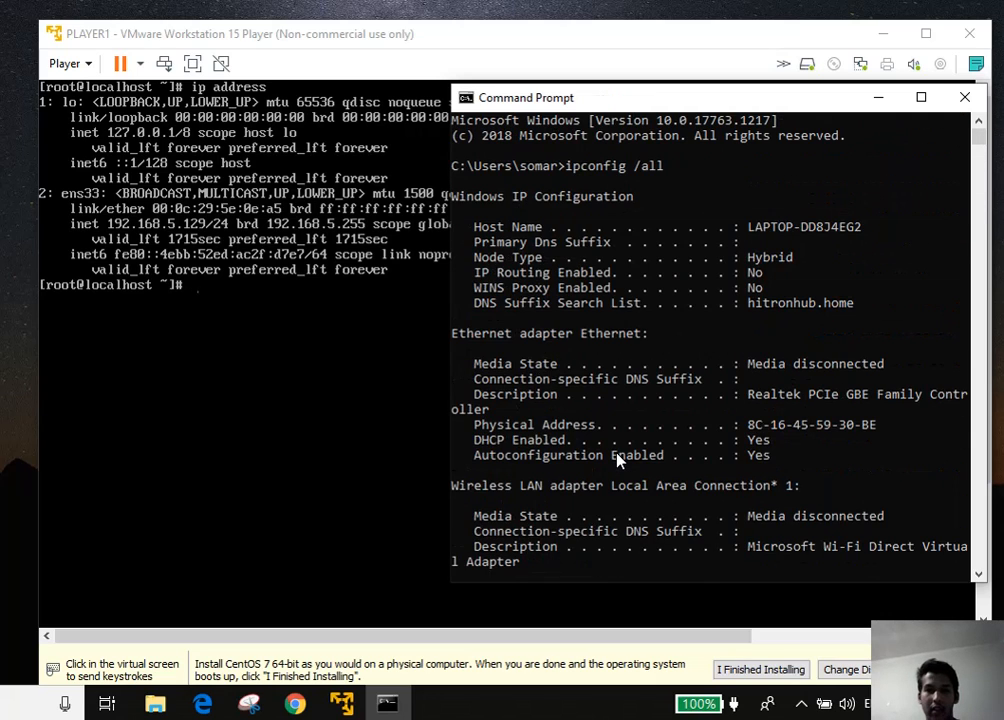
scroll(618, 459, down, 7)
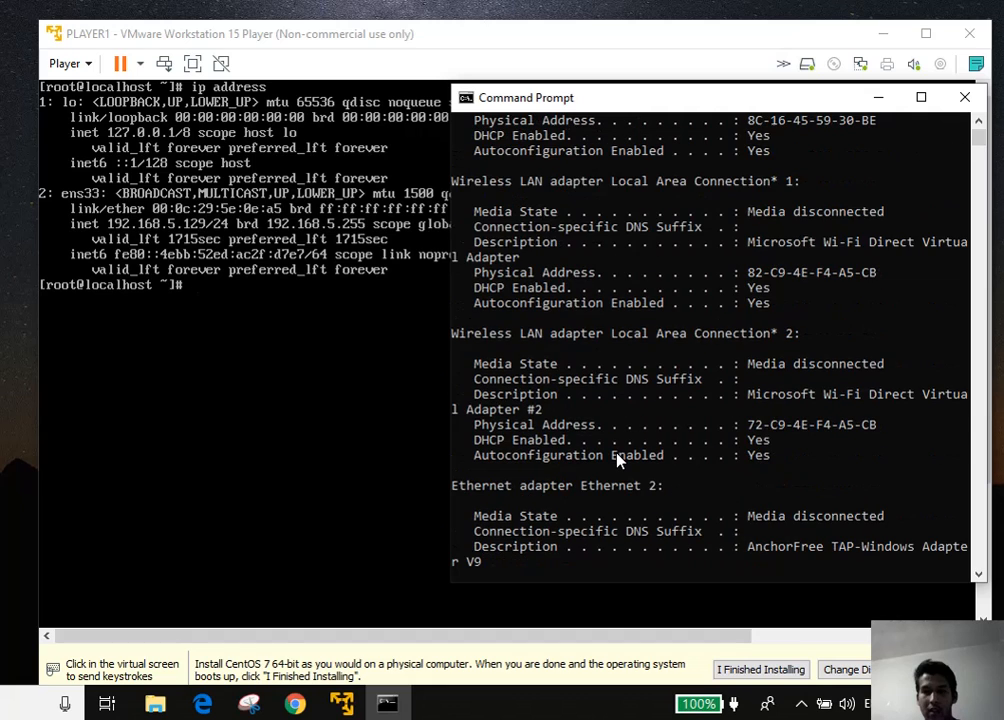
scroll(618, 459, down, 7)
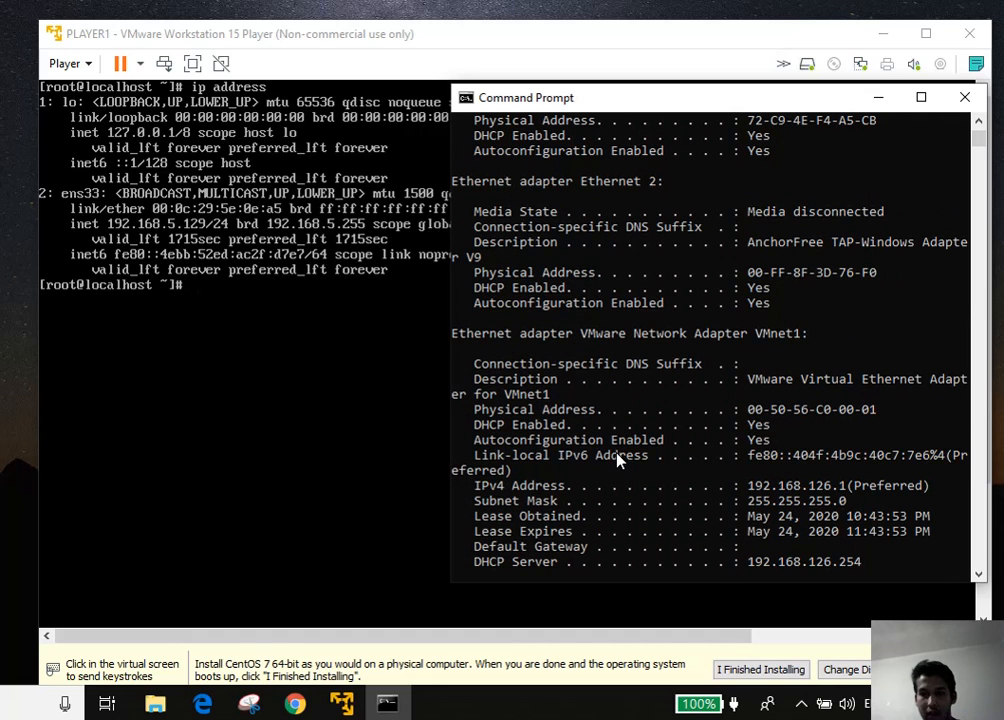
scroll(618, 459, down, 1)
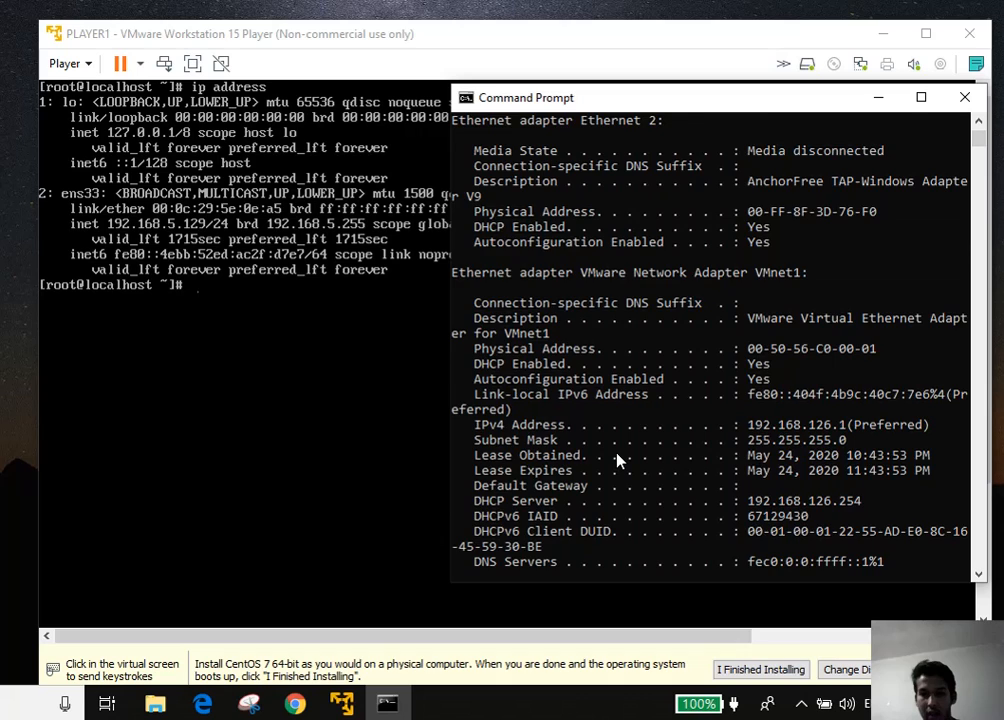
scroll(618, 459, down, 3)
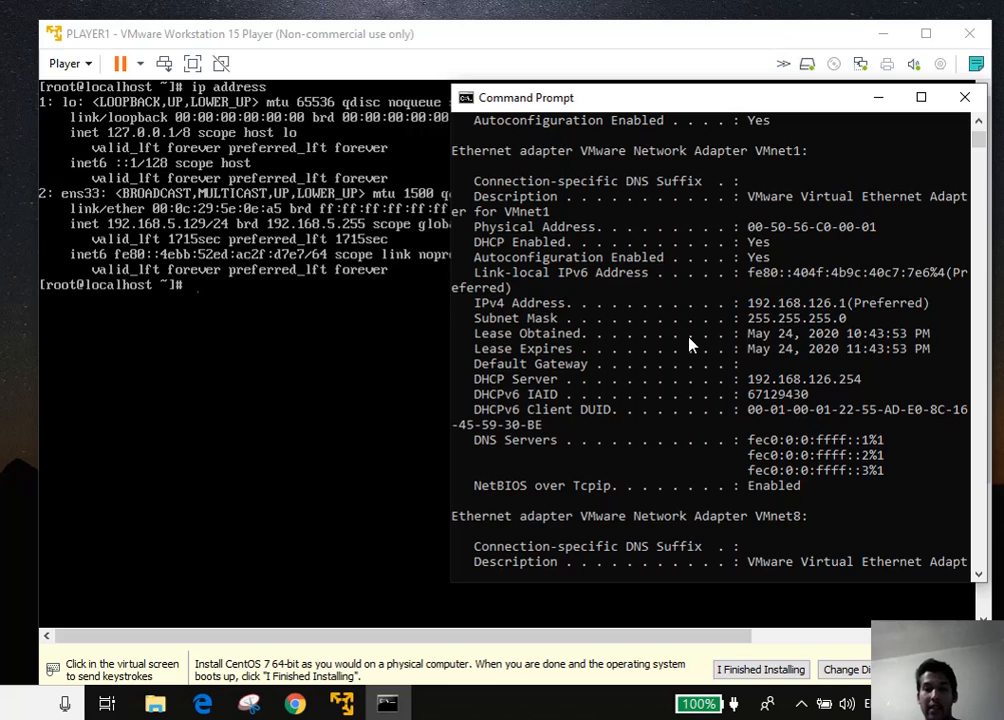
Run 'ping 192.168.126.1' in the CentOS VM after rechecking the address in Command Prompt
click(237, 295)
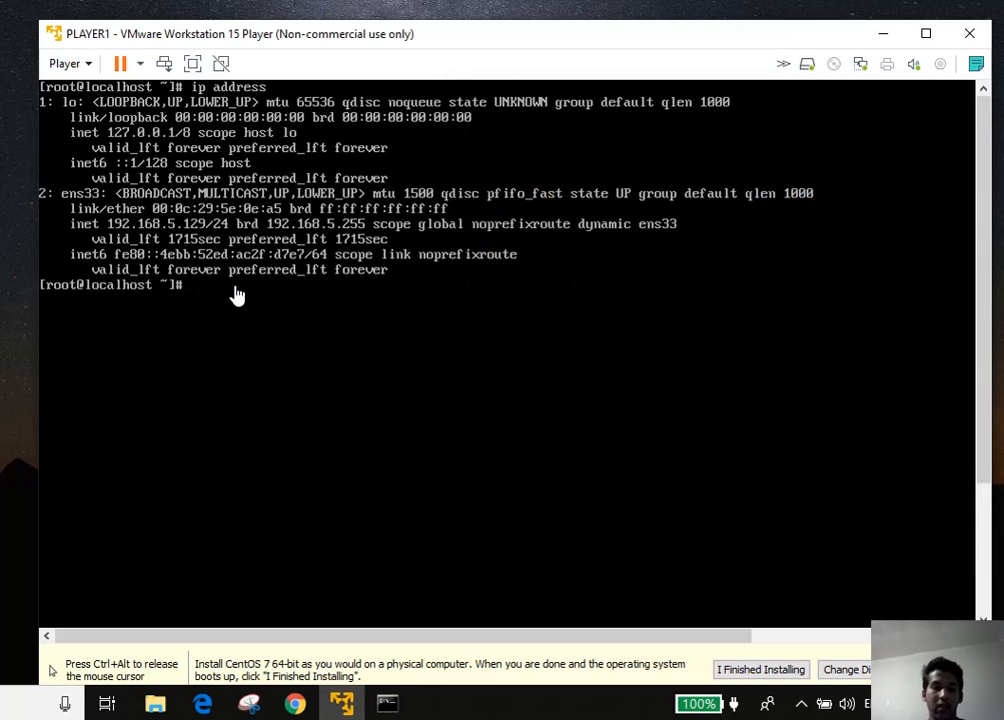
text(ping)
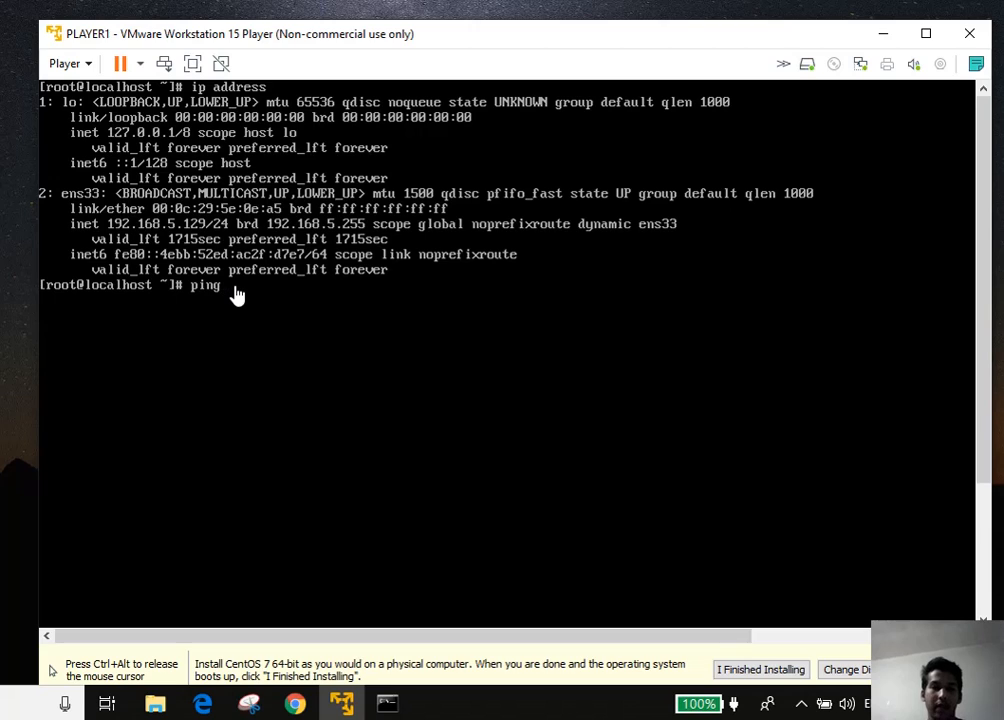
text( 192)
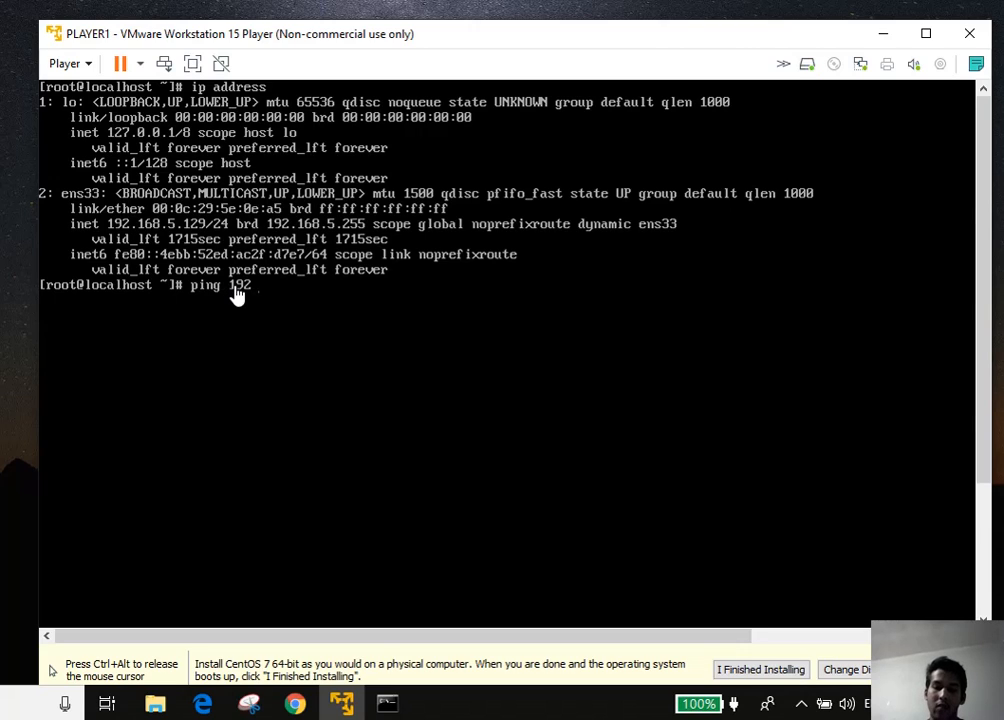
text(.168)
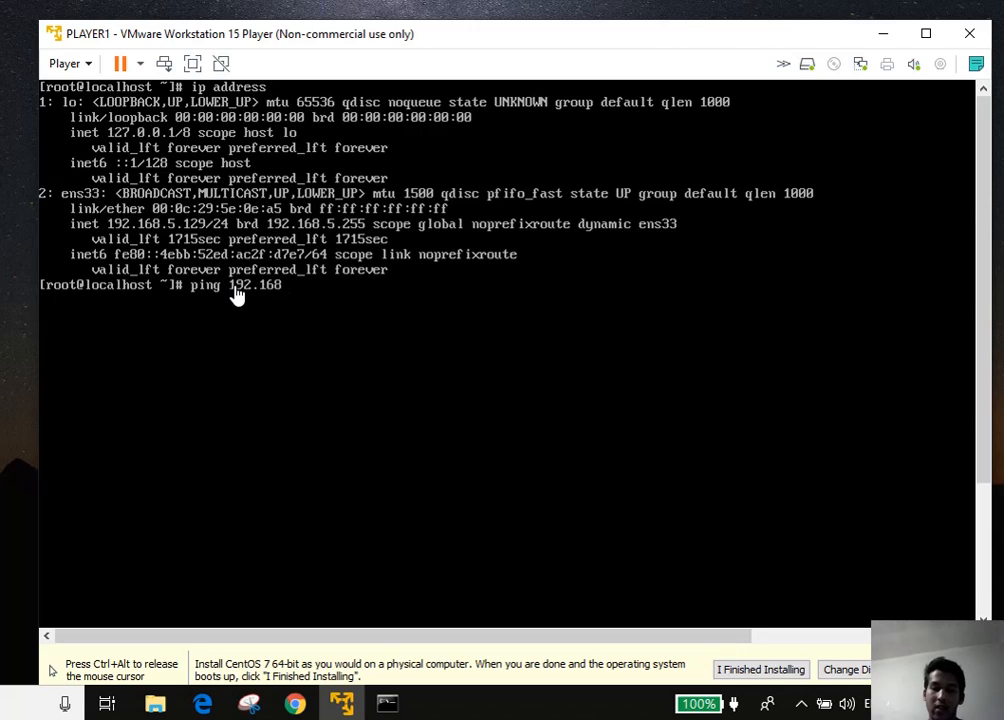
text(.)
key(ctrl+alt)
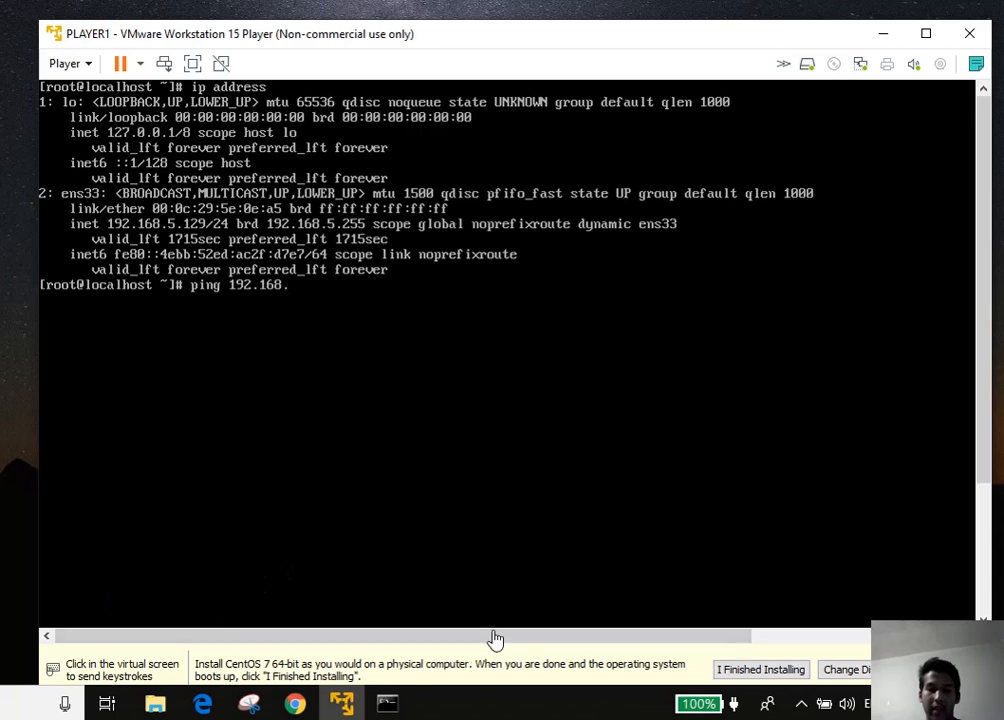
click(403, 707)
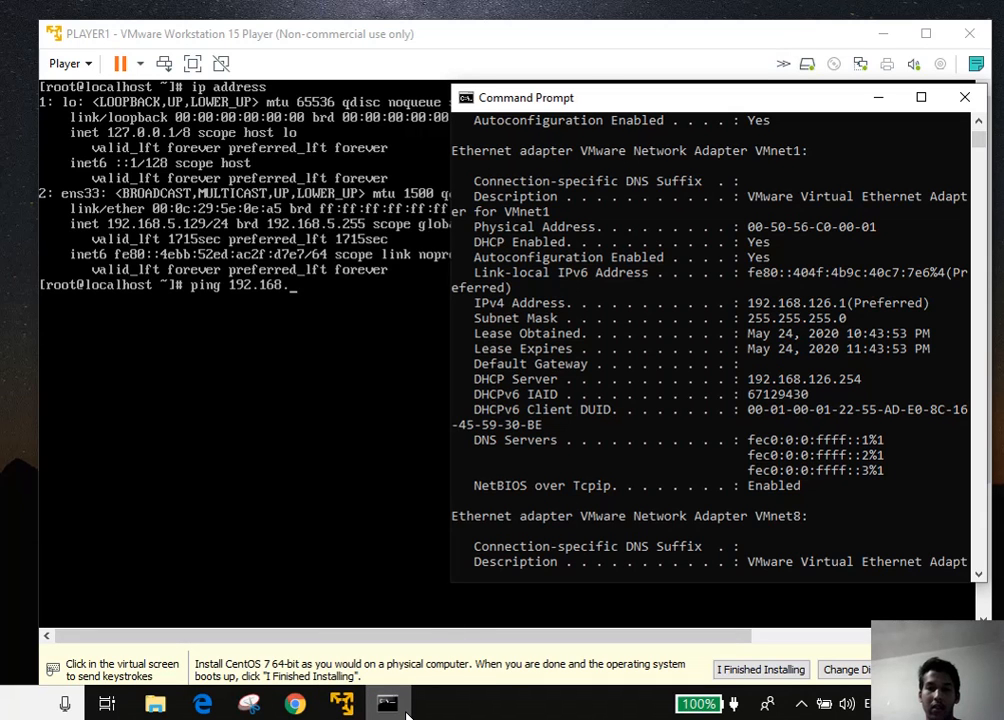
click(406, 712)
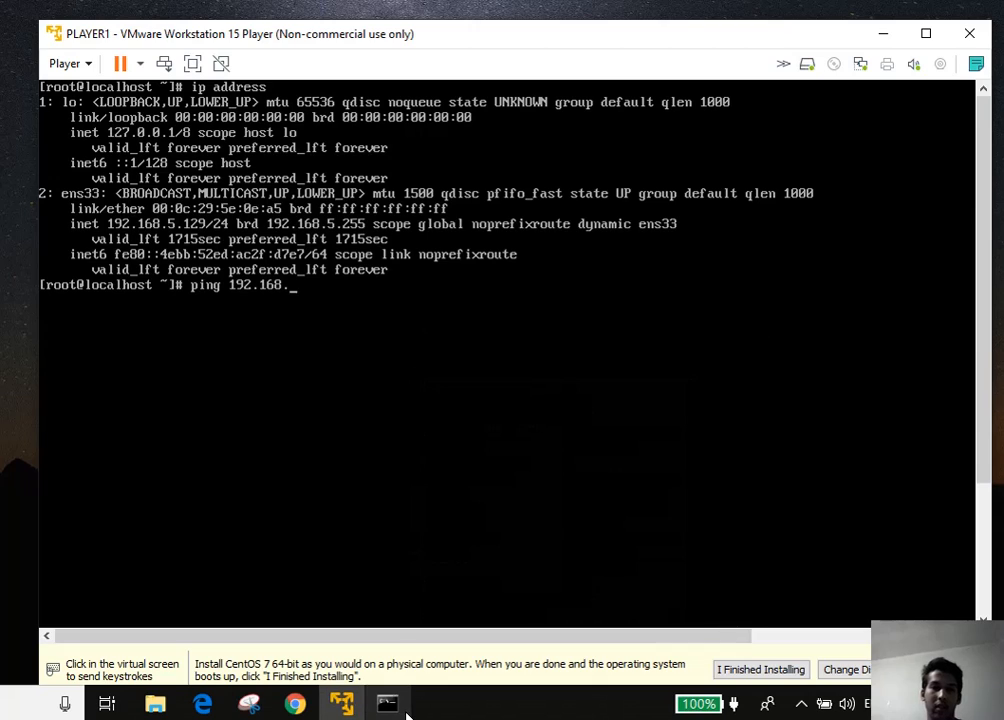
click(117, 557)
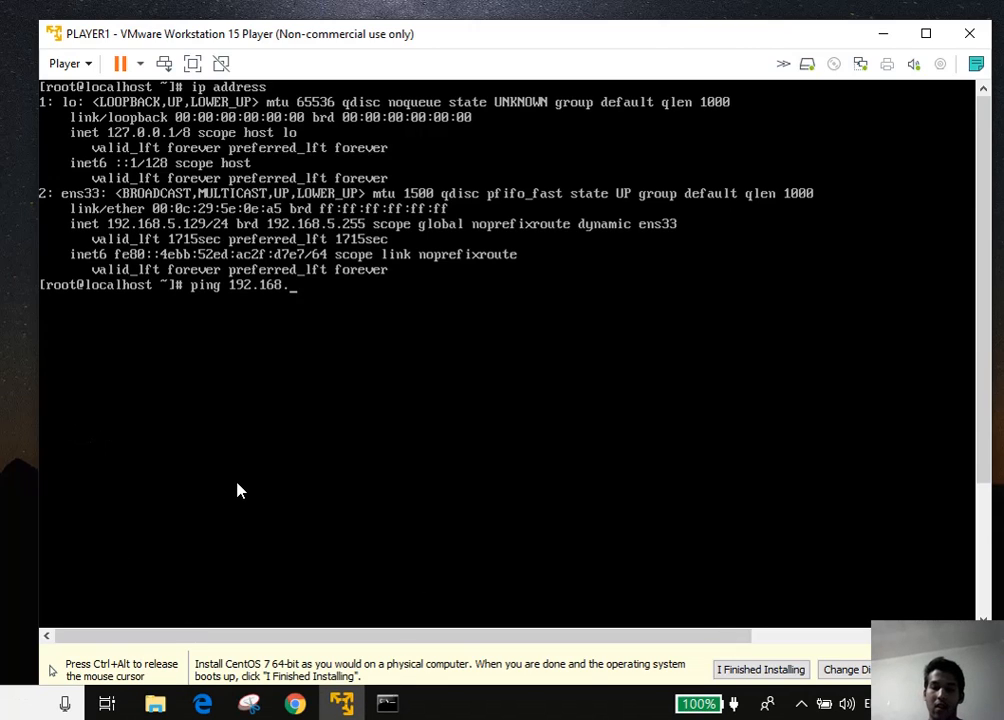
text(126.1)
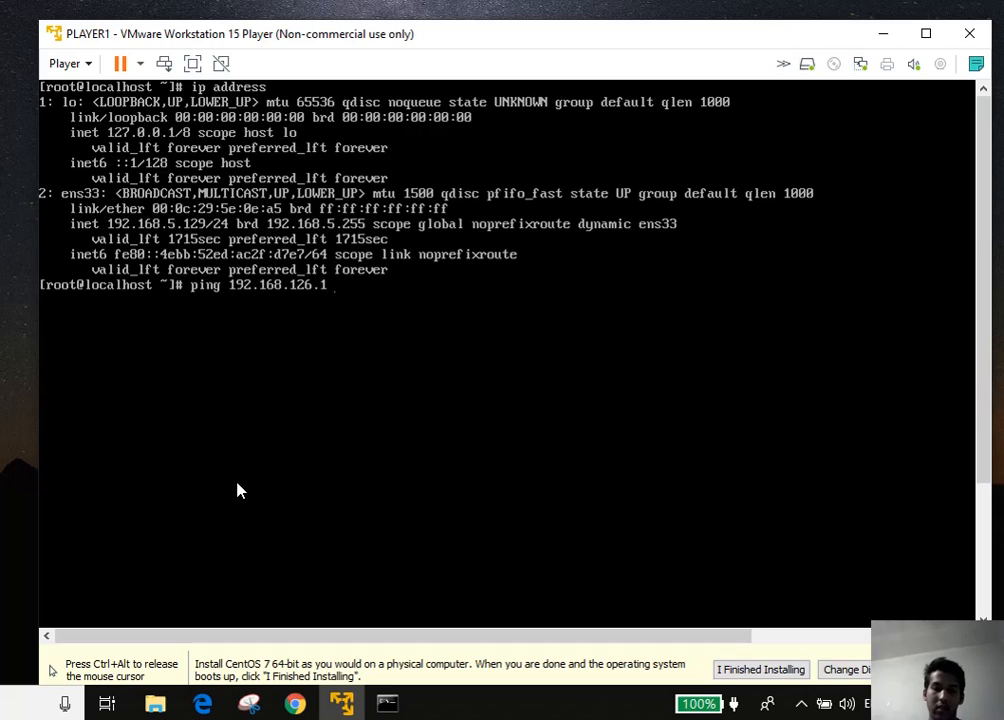
key(Return)
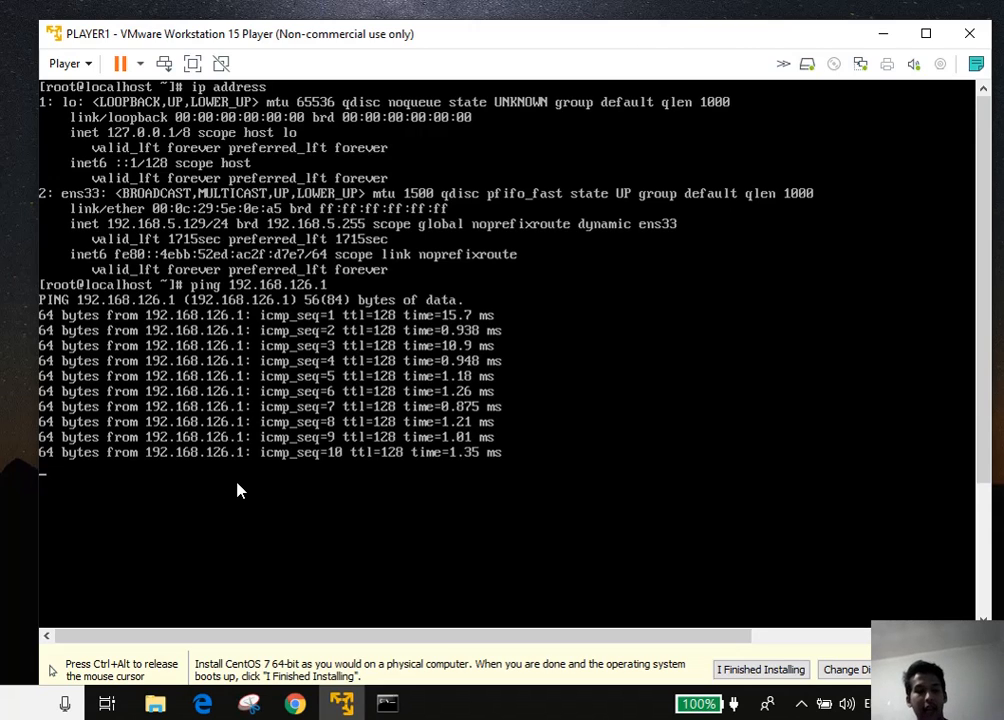
Stop the ping with Ctrl+Z after 11 replies and release input from the VM
key(ctrl+z)
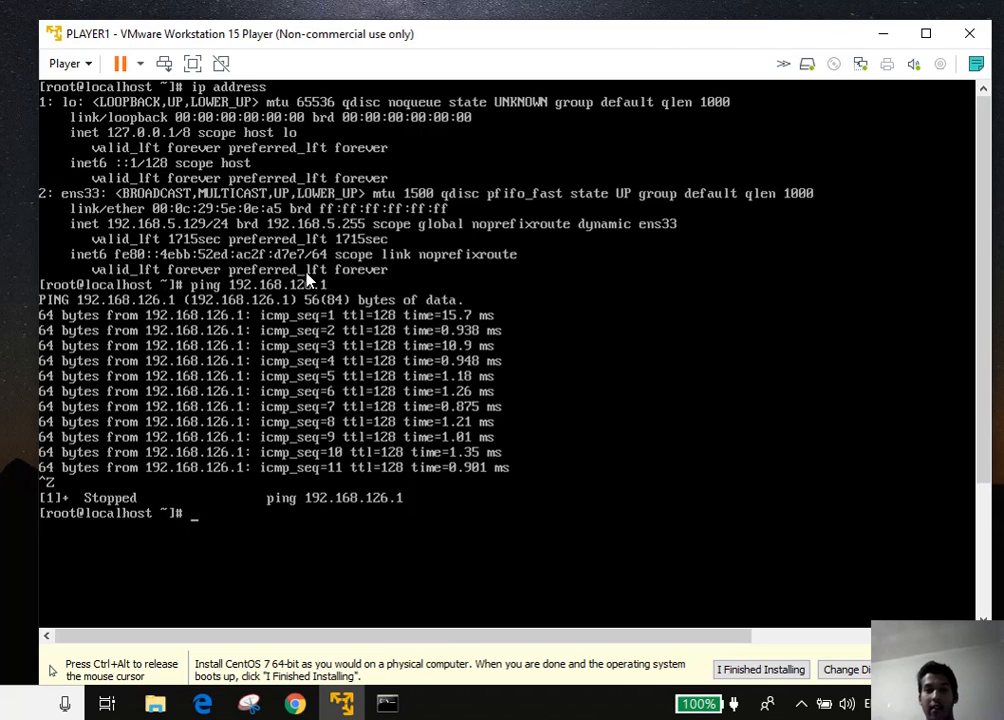
key(ctrl+alt)
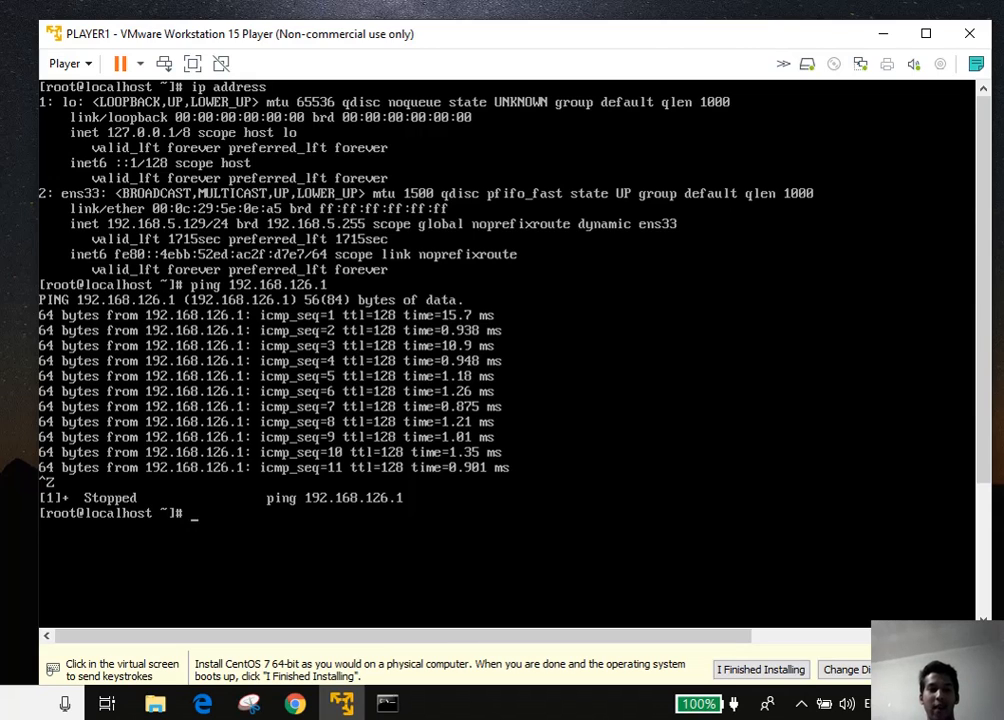